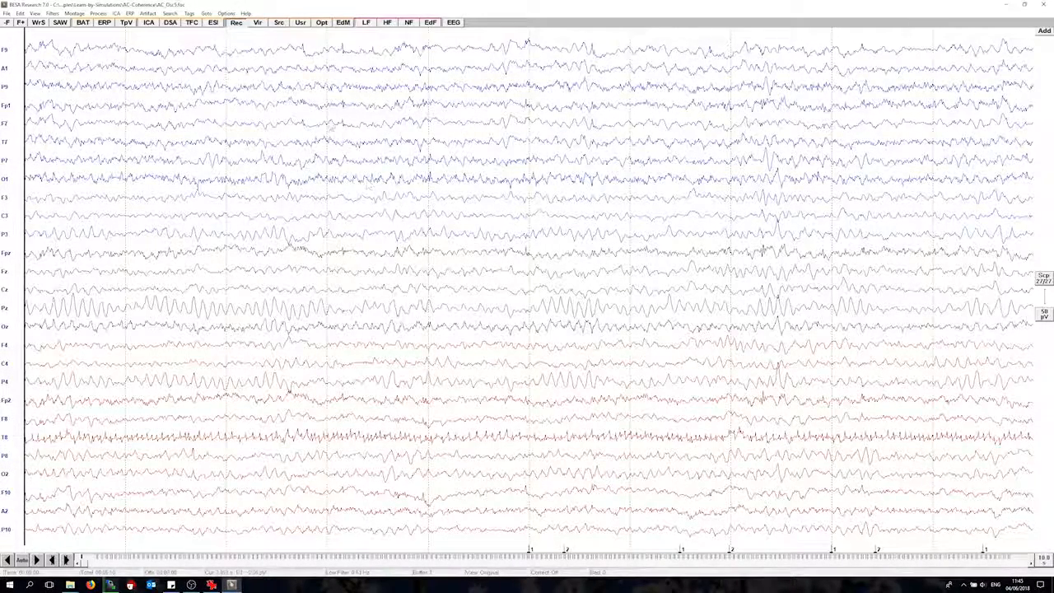
# Display the recording in the RC1 user source montage and load the paradigm file from the Auditory folder.
pyautogui.click(301, 23)
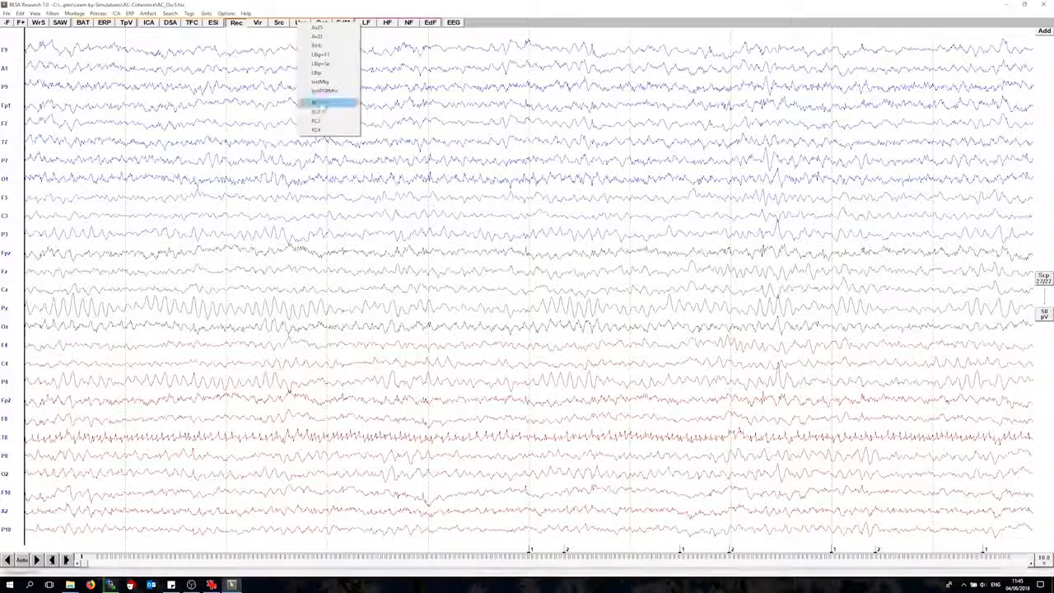
pyautogui.click(323, 103)
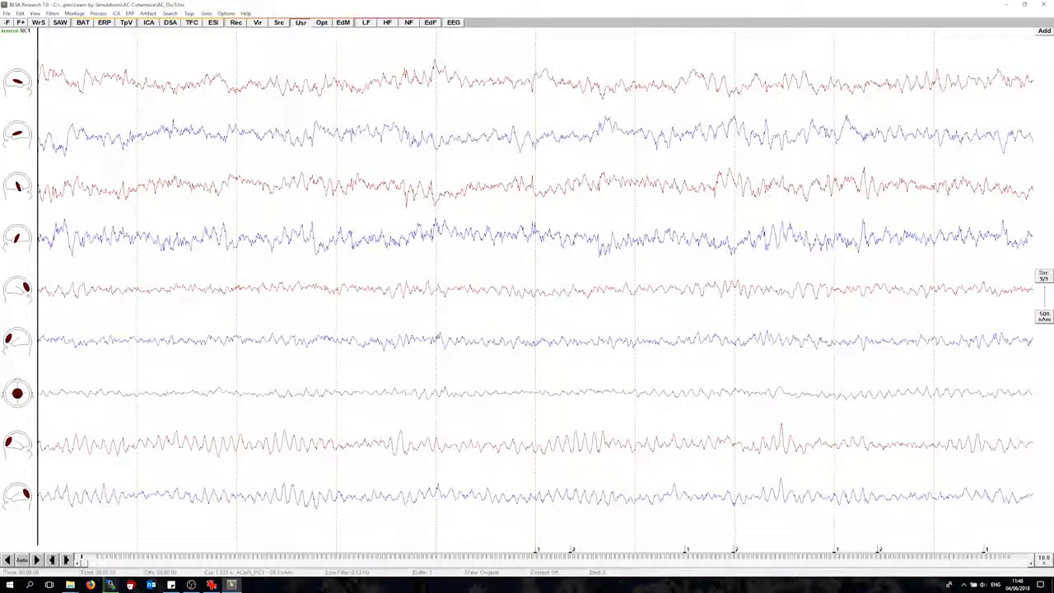
pyautogui.click(105, 24)
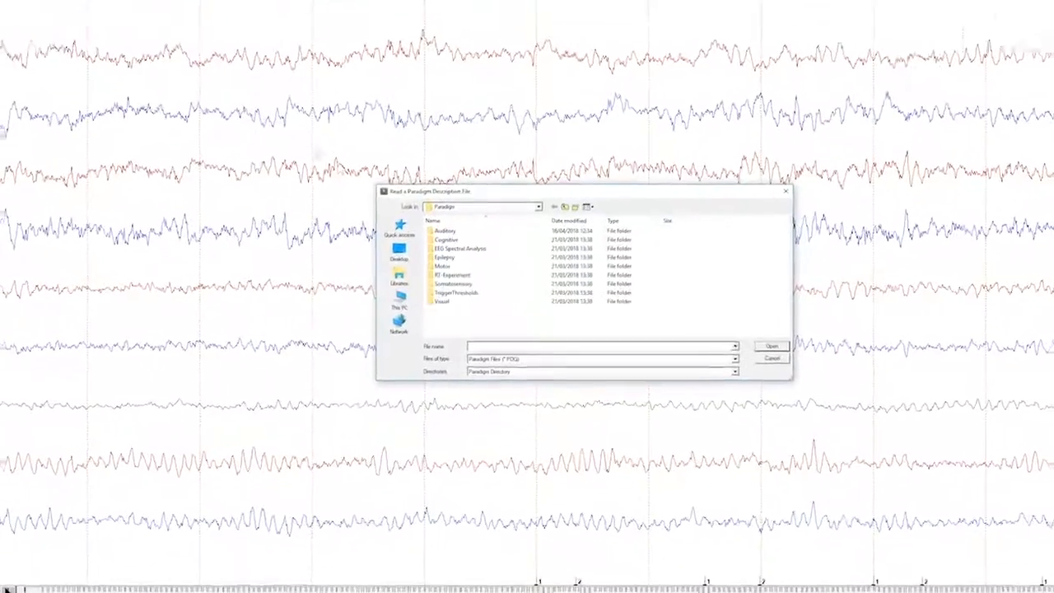
pyautogui.doubleClick(412, 211)
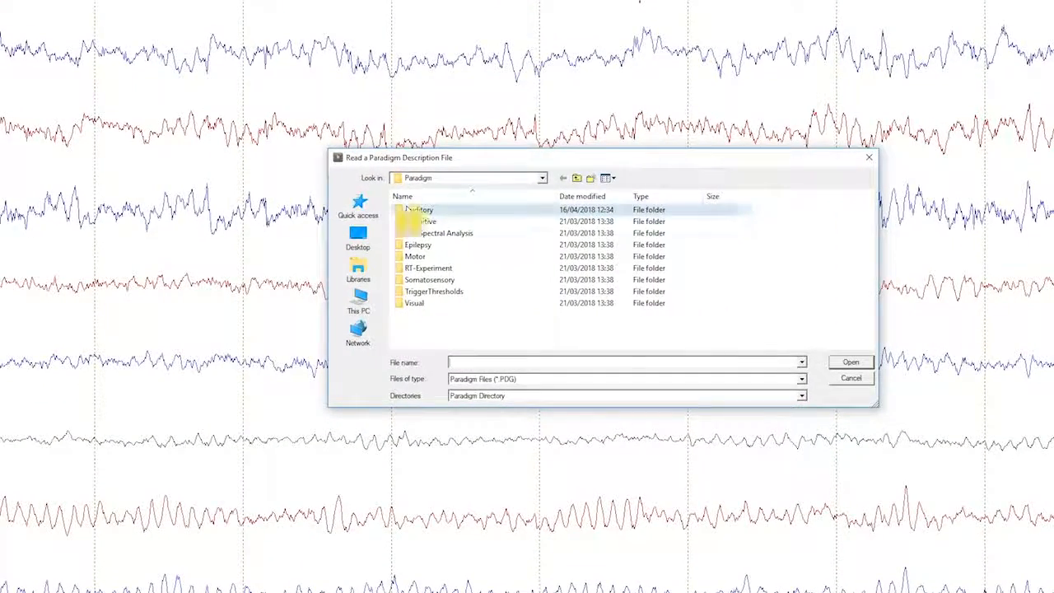
pyautogui.click(417, 214)
pyautogui.doubleClick(419, 211)
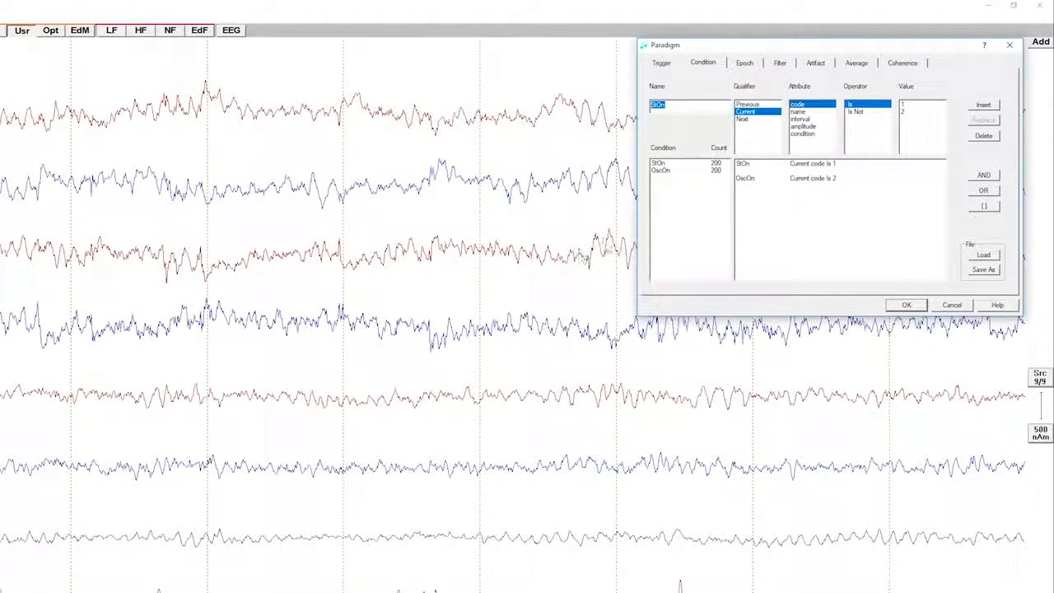
# Check the StOn condition and its epochs, then run the artifact scan and set the amplitude rejection threshold to 116.
pyautogui.click(669, 164)
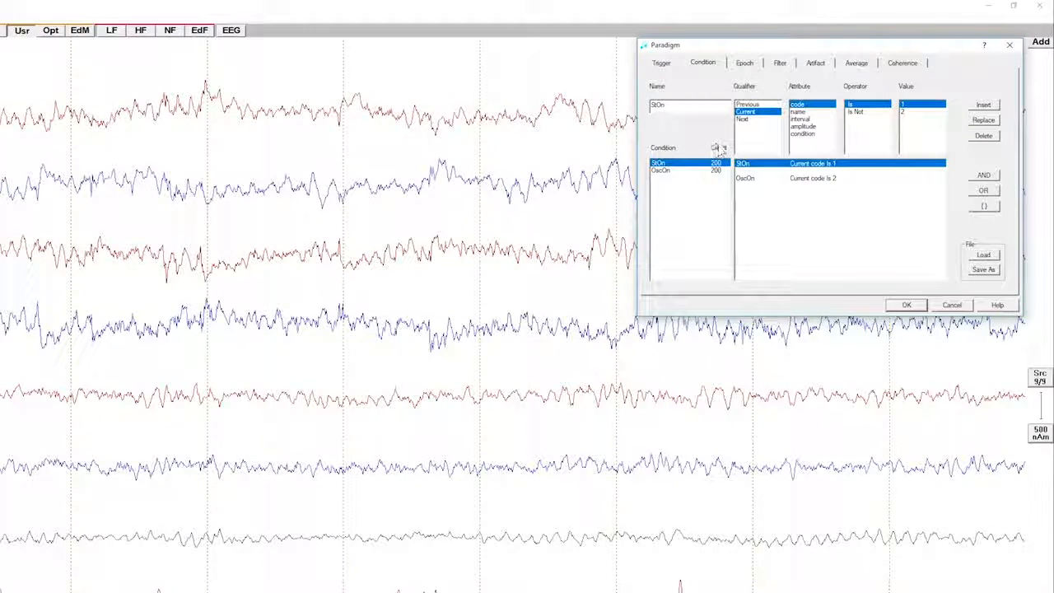
pyautogui.click(749, 65)
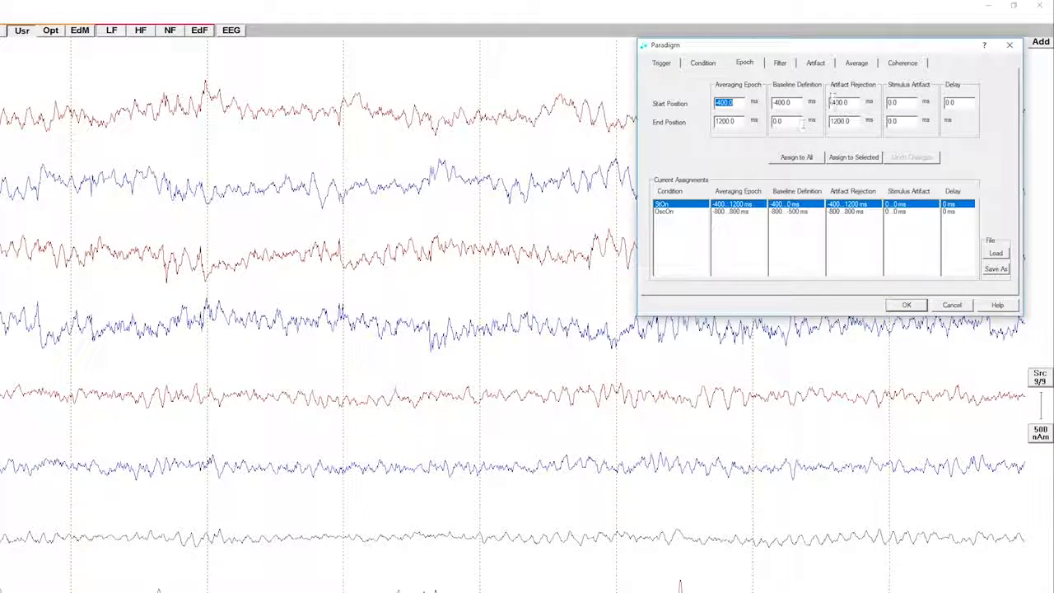
pyautogui.click(824, 65)
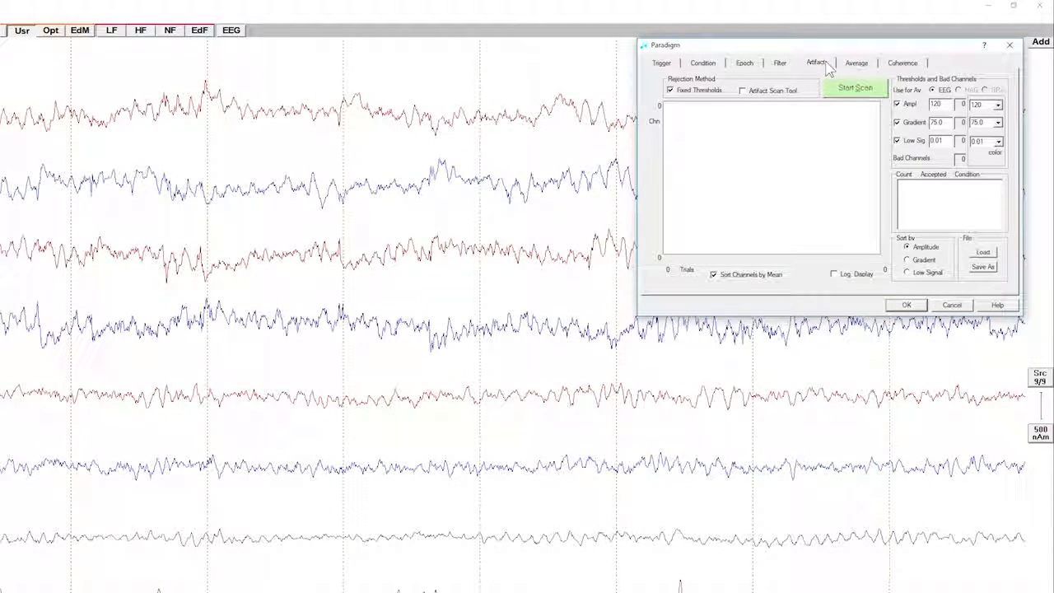
pyautogui.click(855, 87)
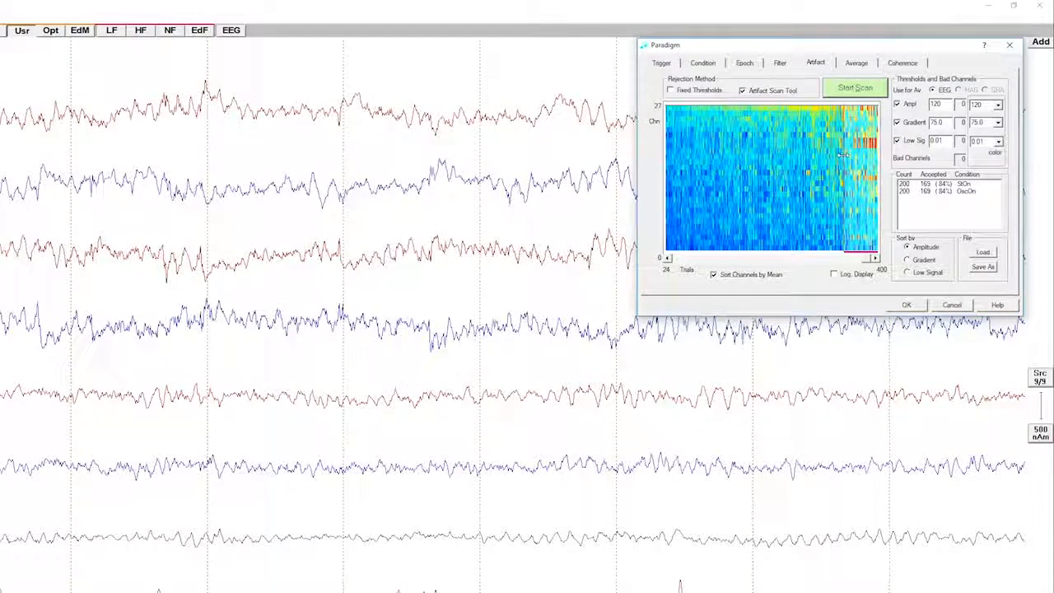
pyautogui.moveTo(842, 168); pyautogui.dragTo(837, 157)
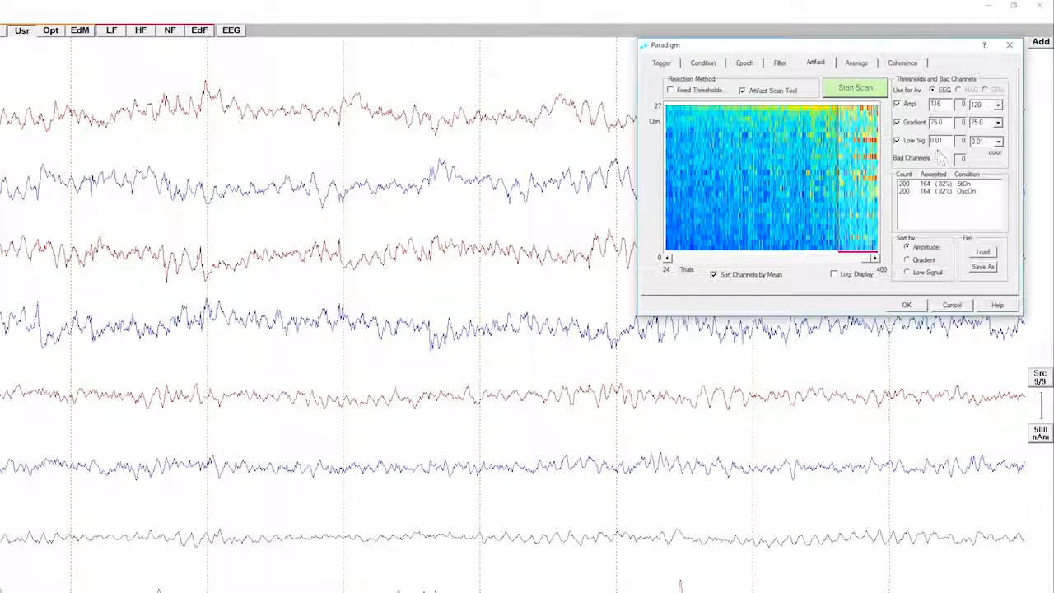
# Choose StOn as the target condition for coherence analysis and start the connectivity export.
pyautogui.click(921, 69)
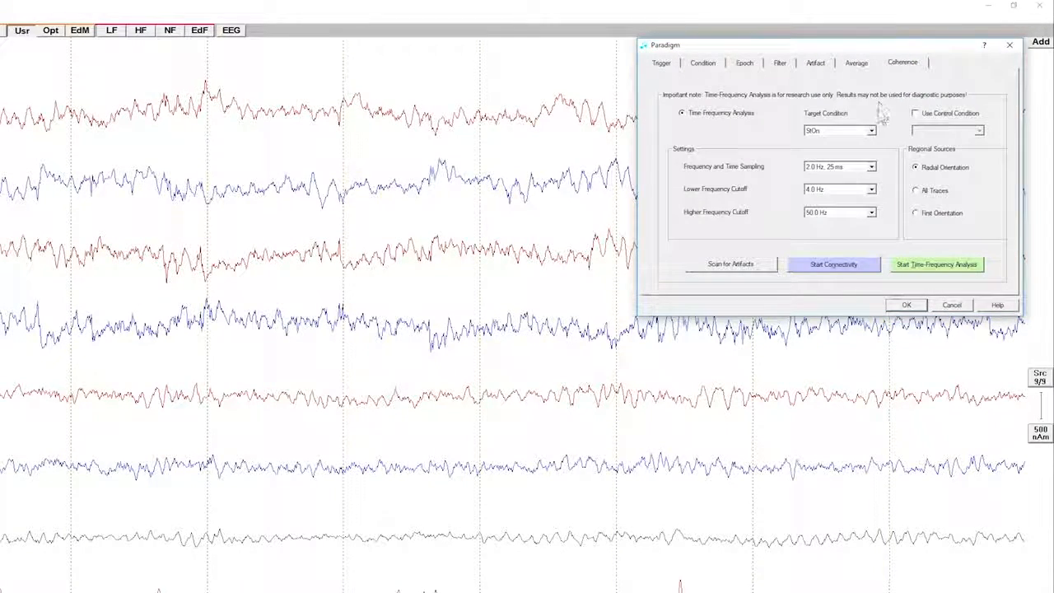
pyautogui.click(872, 131)
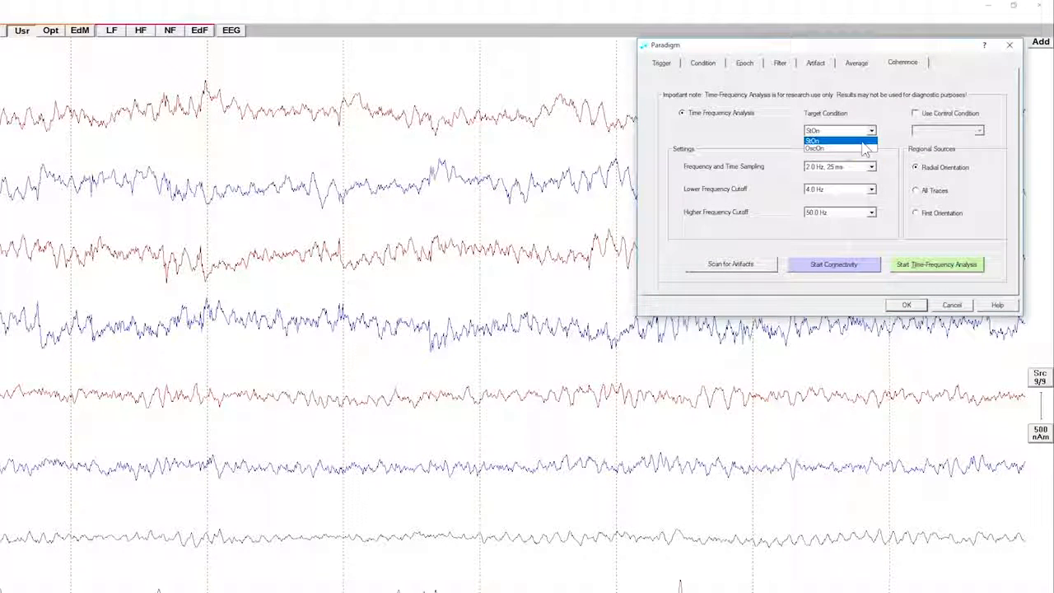
pyautogui.click(861, 141)
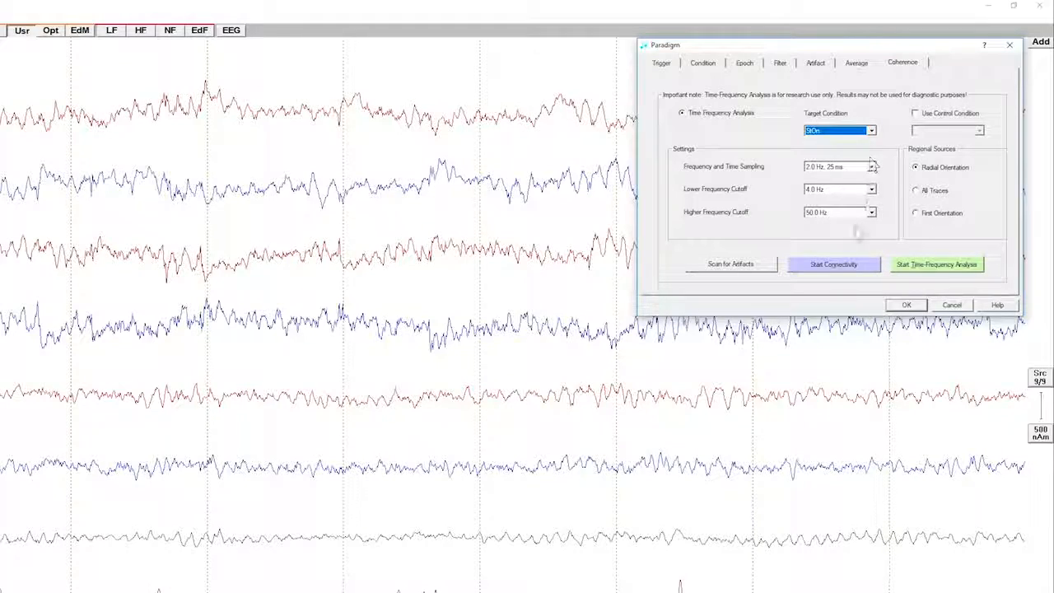
pyautogui.click(835, 266)
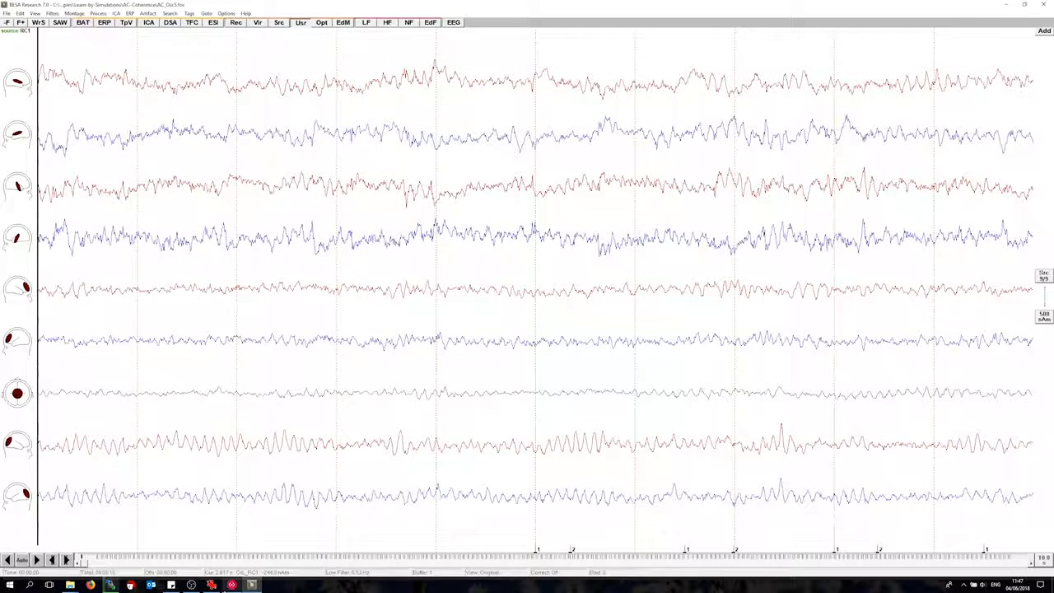
# Switch to BESA Connectivity, accept its conditions, and add the Morlet wavelet transform to complex demodulation in the project targets.
pyautogui.click(232, 585)
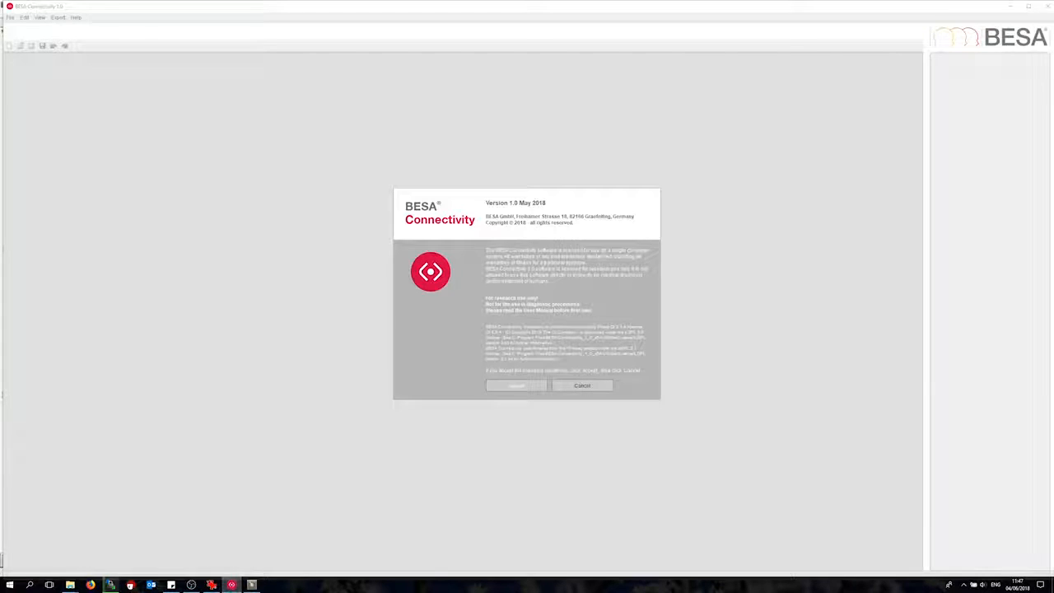
pyautogui.click(517, 386)
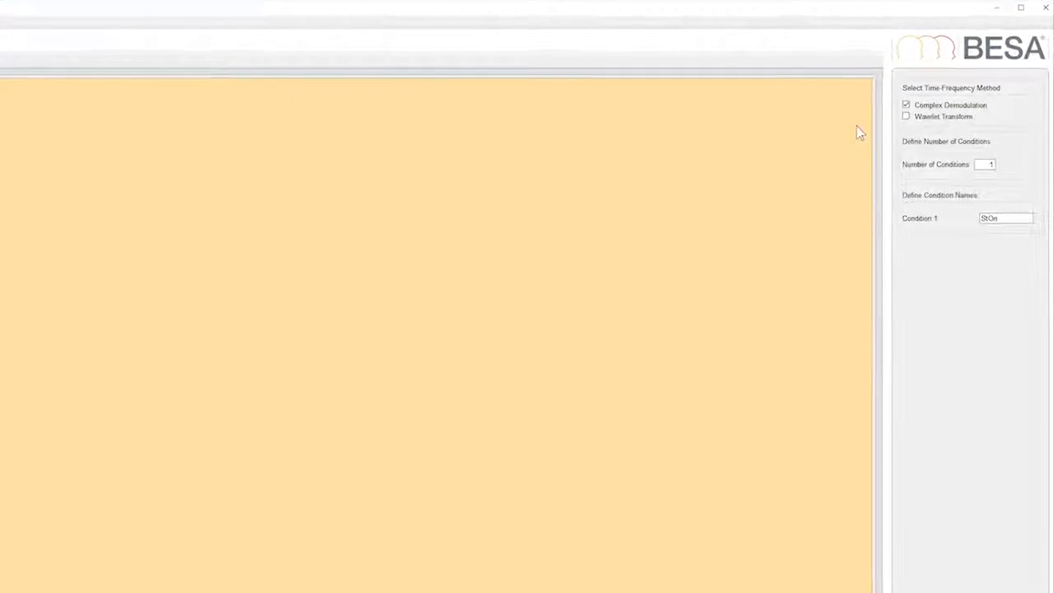
pyautogui.click(899, 123)
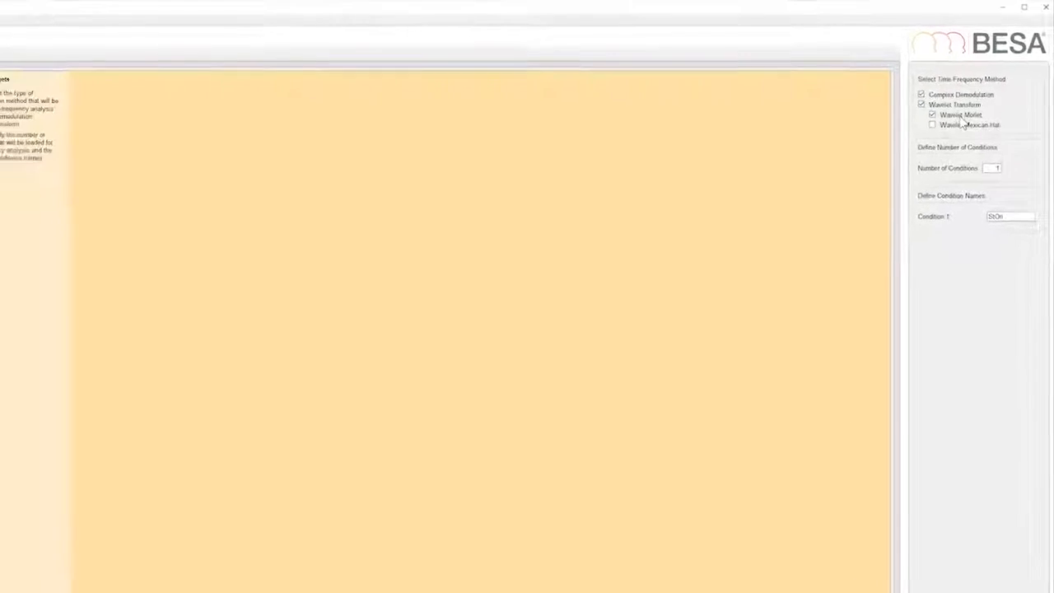
pyautogui.press('space')
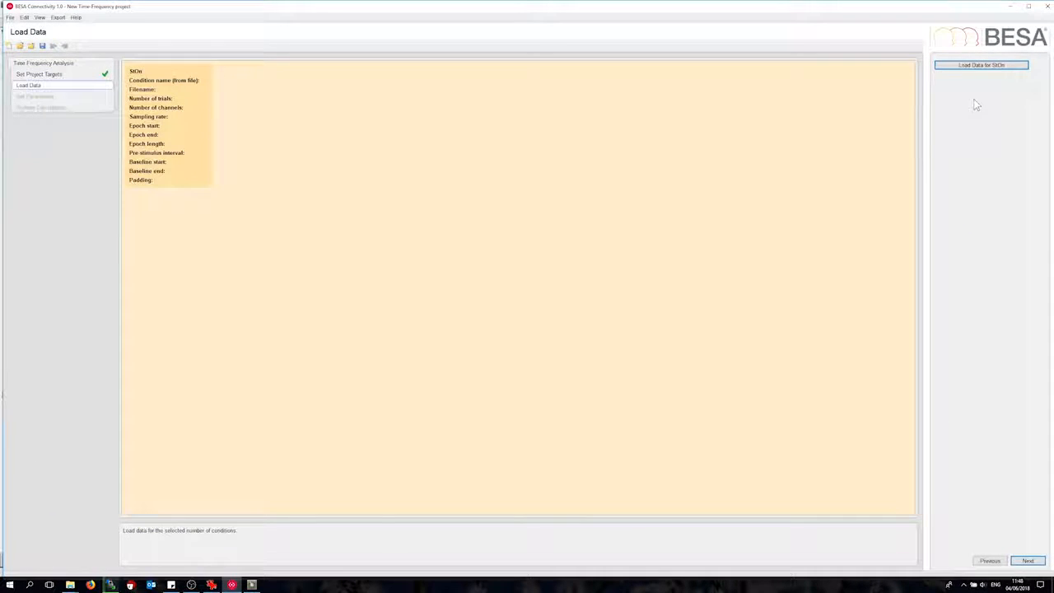
# Load AC_Osc5_StOn_RC1.generic as the data for condition StOn and proceed to the parameter settings.
pyautogui.click(973, 69)
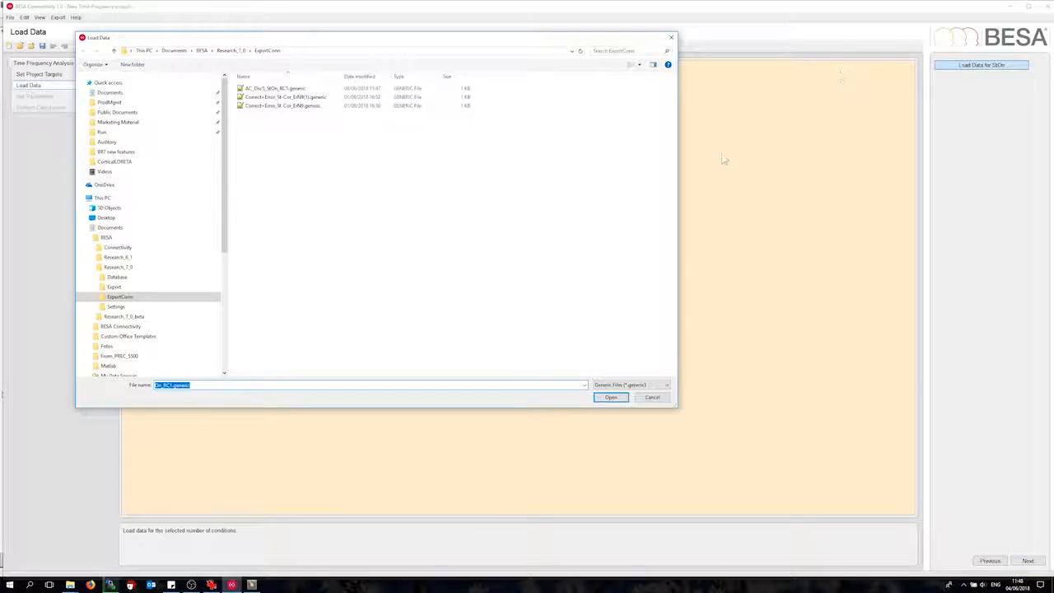
pyautogui.click(610, 399)
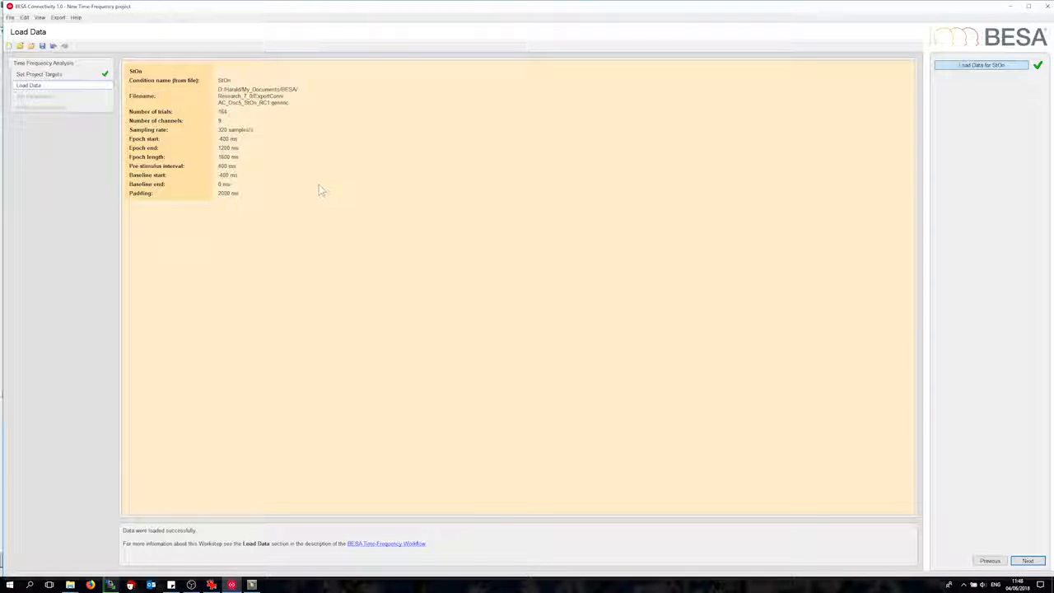
pyautogui.press('space')
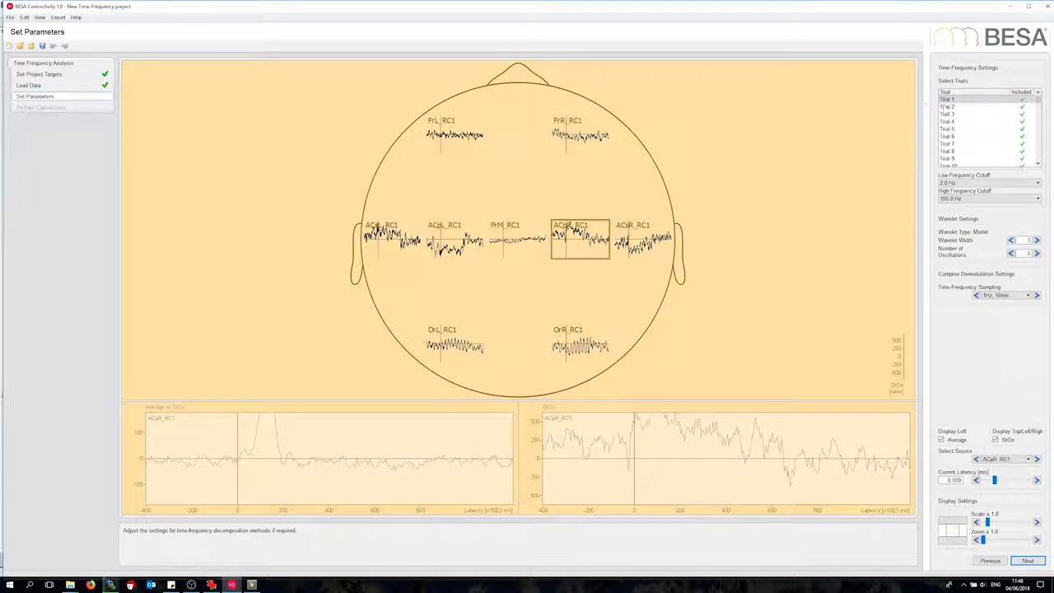
# Look through trials 2 and 3 and set the high frequency cutoff to 50 Hz.
pyautogui.click(943, 107)
pyautogui.click(951, 115)
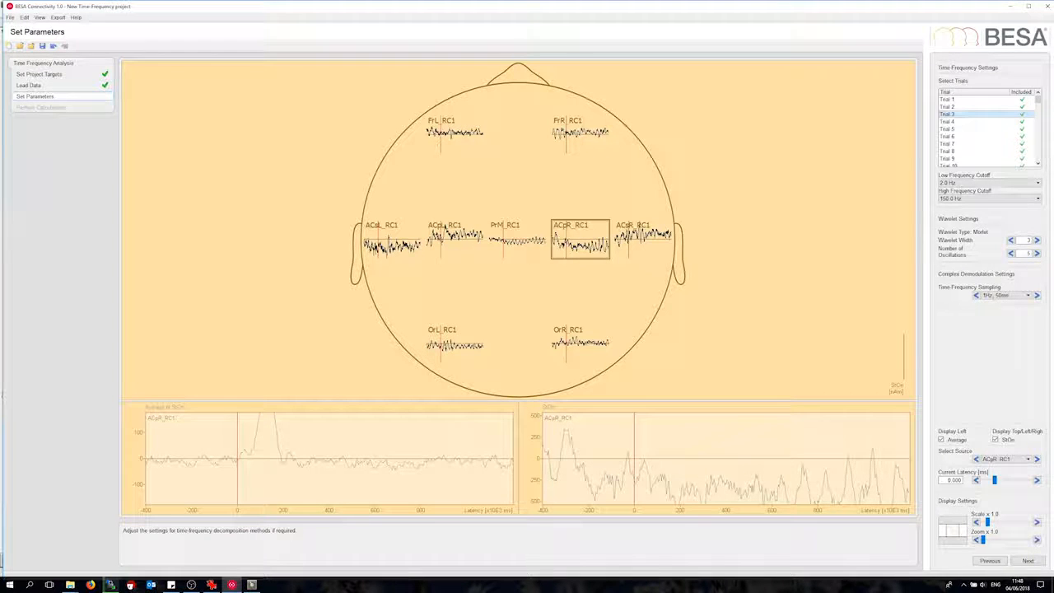
pyautogui.click(958, 201)
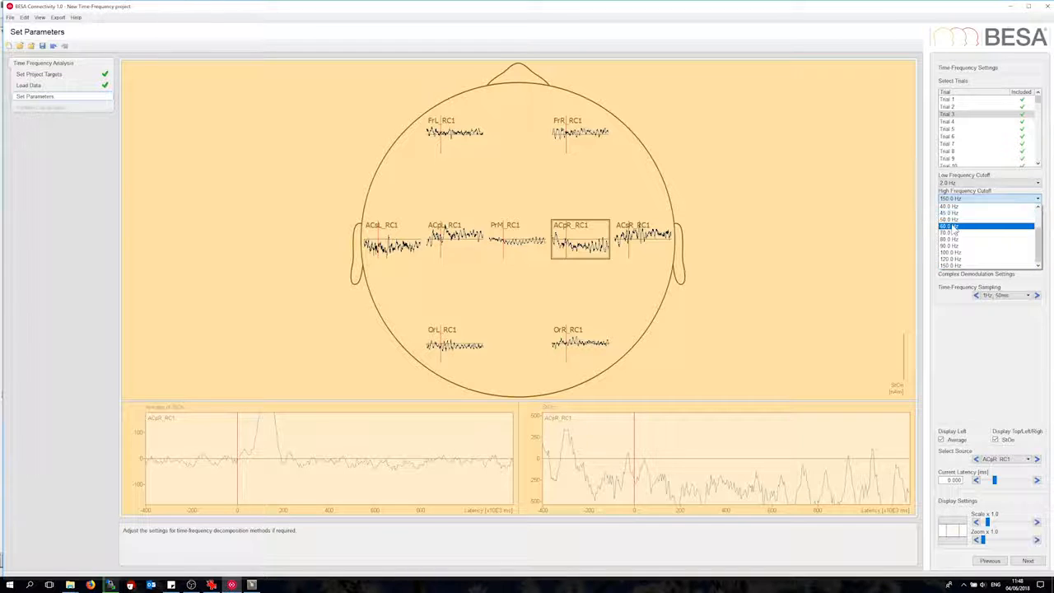
pyautogui.click(954, 226)
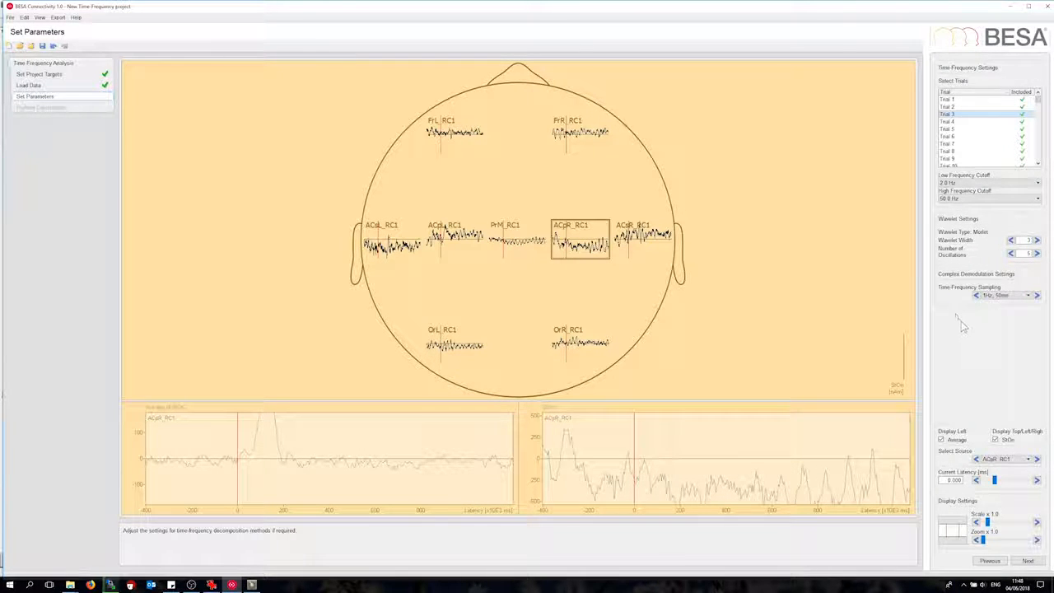
# Run the time-frequency analysis with the chosen settings and inspect the results of sources ACpL, ACsL and ACsR.
pyautogui.click(1028, 561)
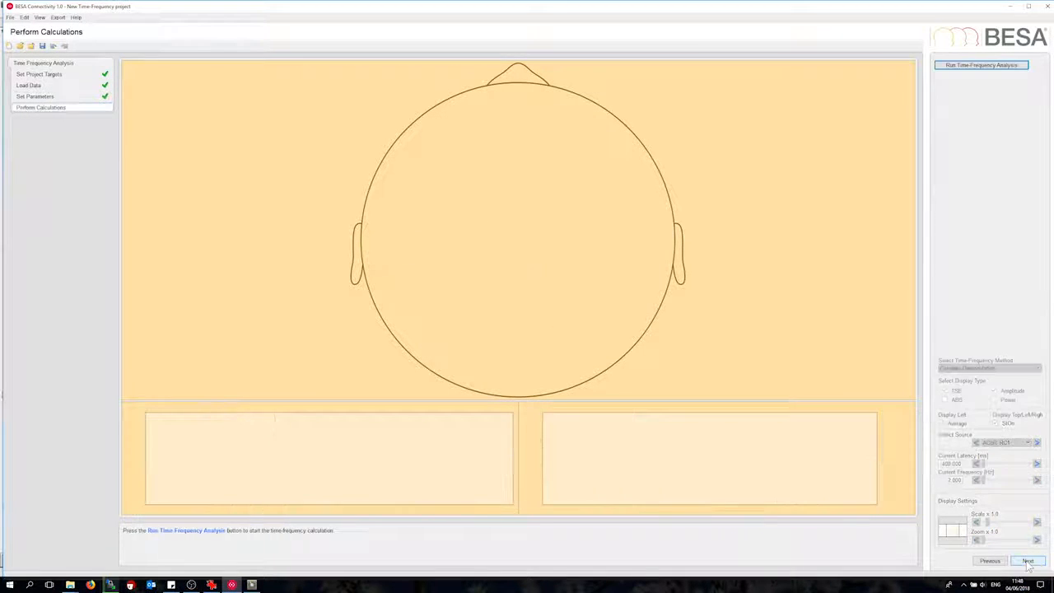
pyautogui.click(972, 67)
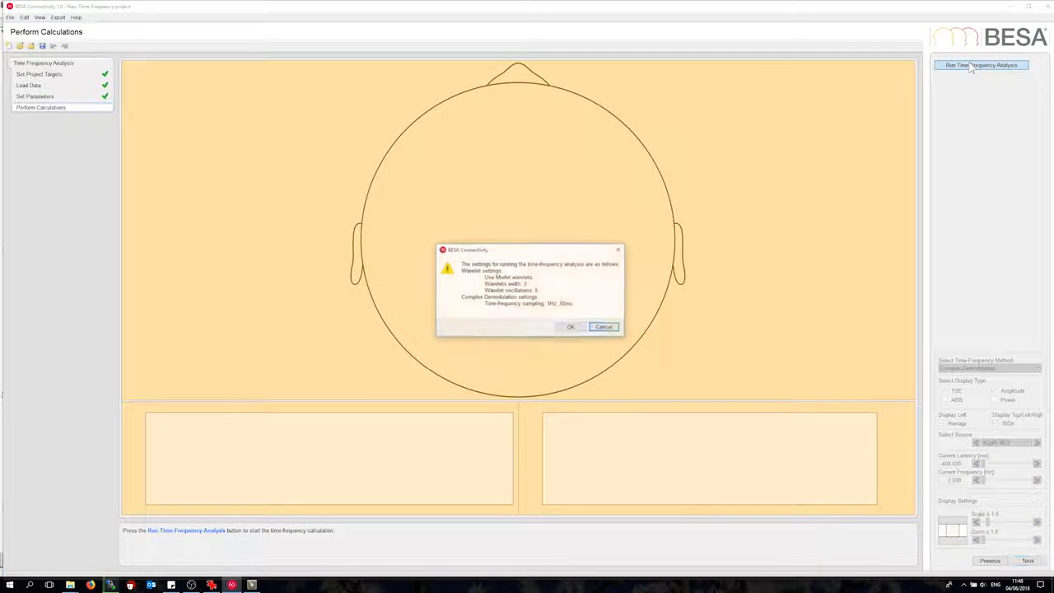
pyautogui.click(571, 327)
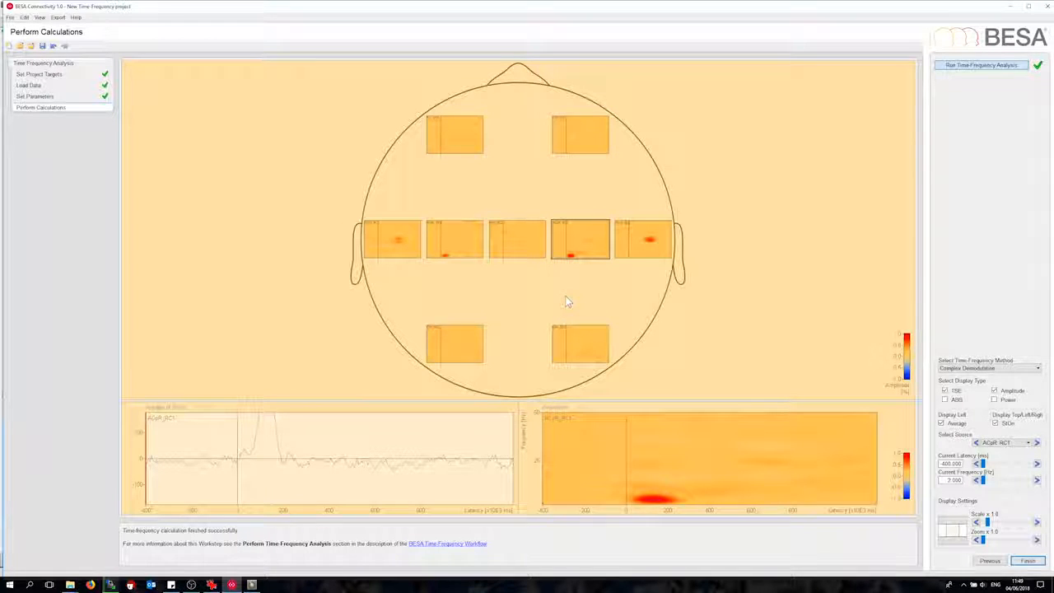
pyautogui.click(470, 255)
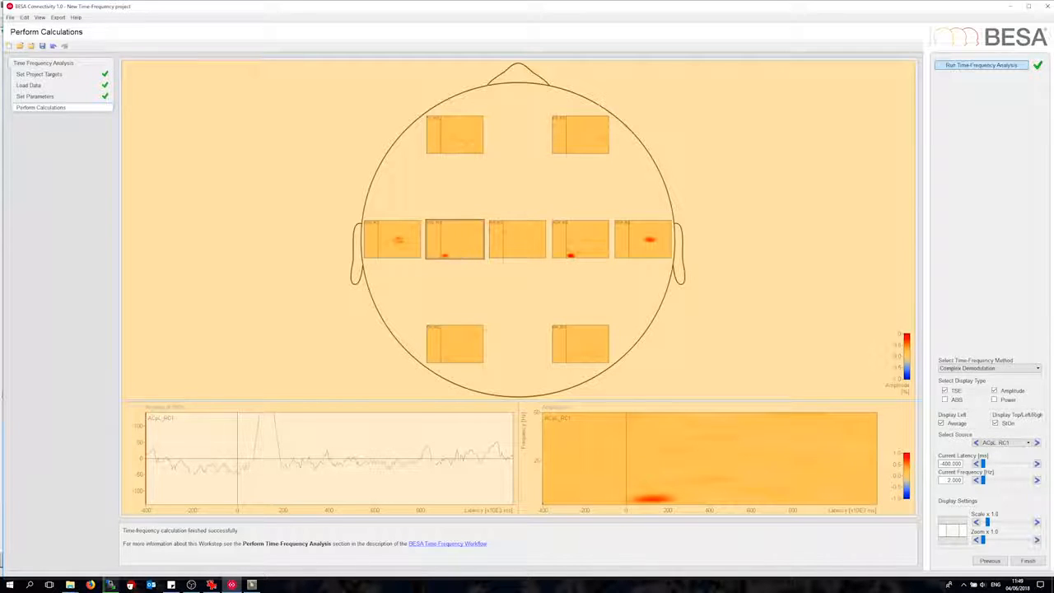
pyautogui.click(400, 252)
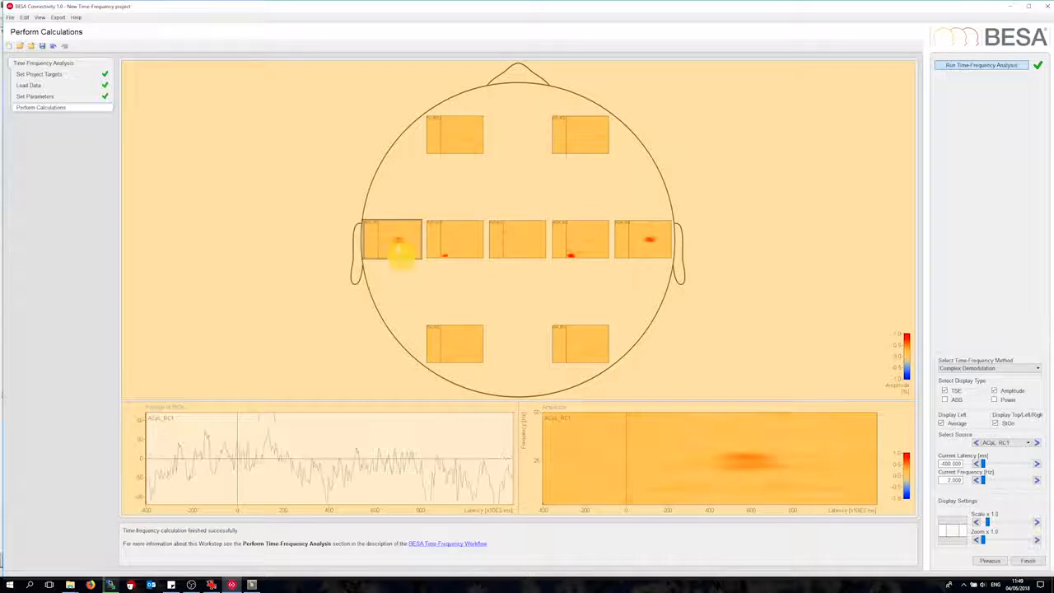
pyautogui.click(626, 243)
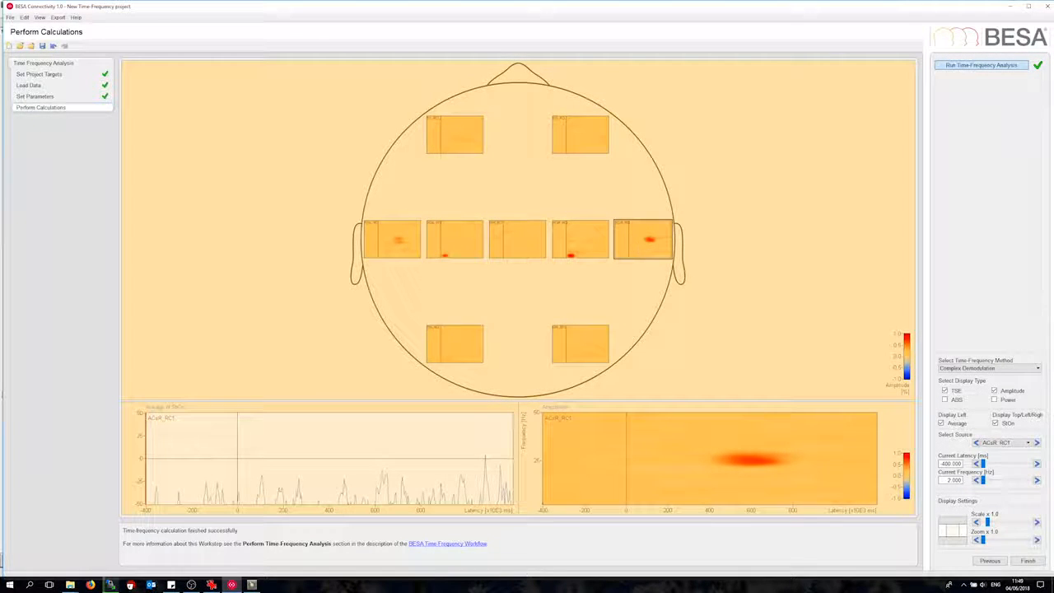
# Finish the time-frequency workflow and save the project as ACOsc5-Src-RC1_CD-Morlet in a group named AC.
pyautogui.click(1032, 562)
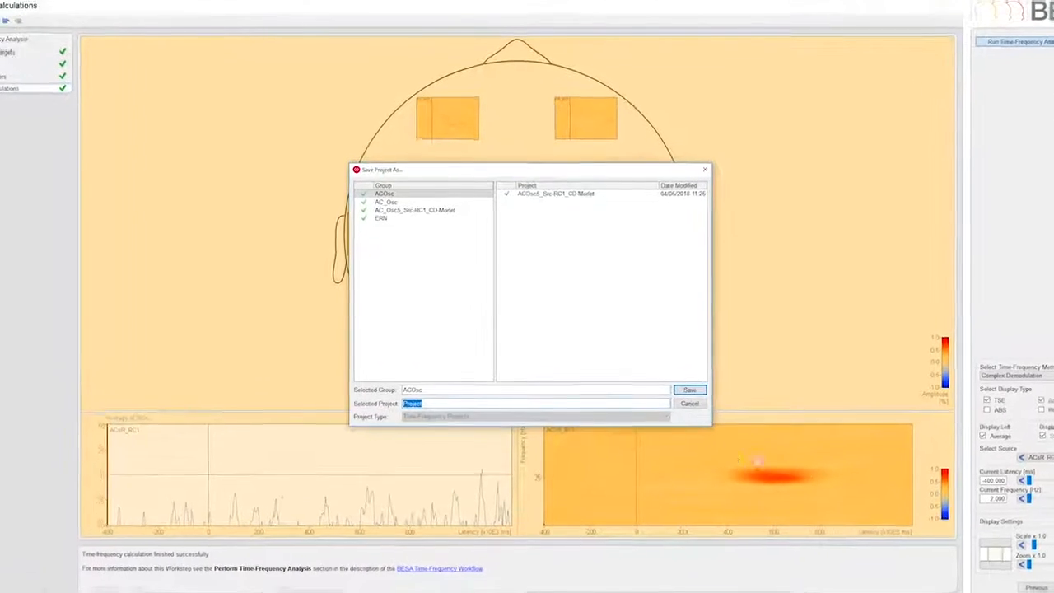
pyautogui.doubleClick(487, 379)
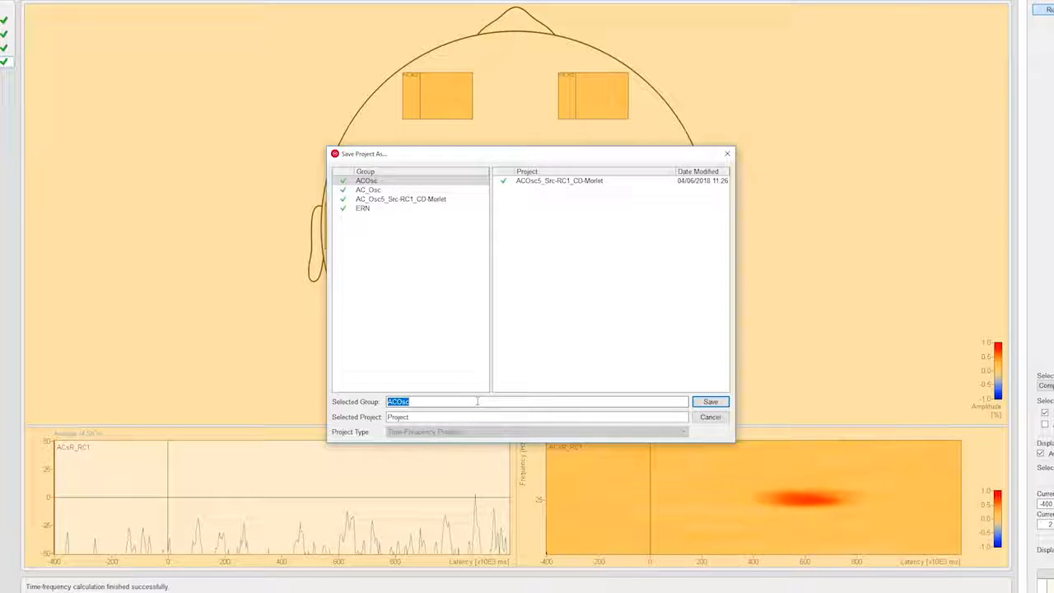
pyautogui.write('AC')
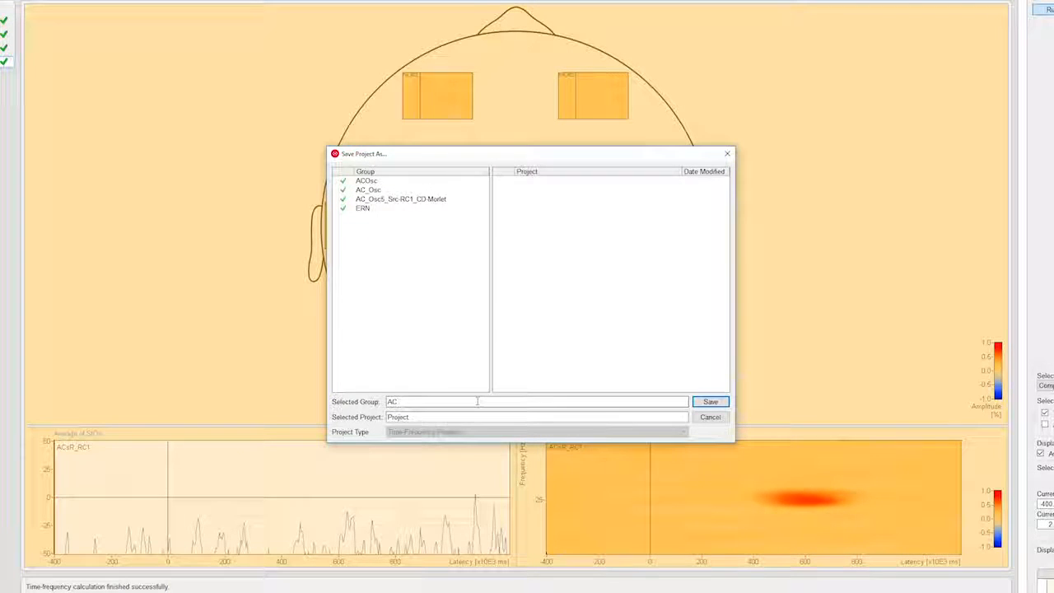
pyautogui.doubleClick(417, 418)
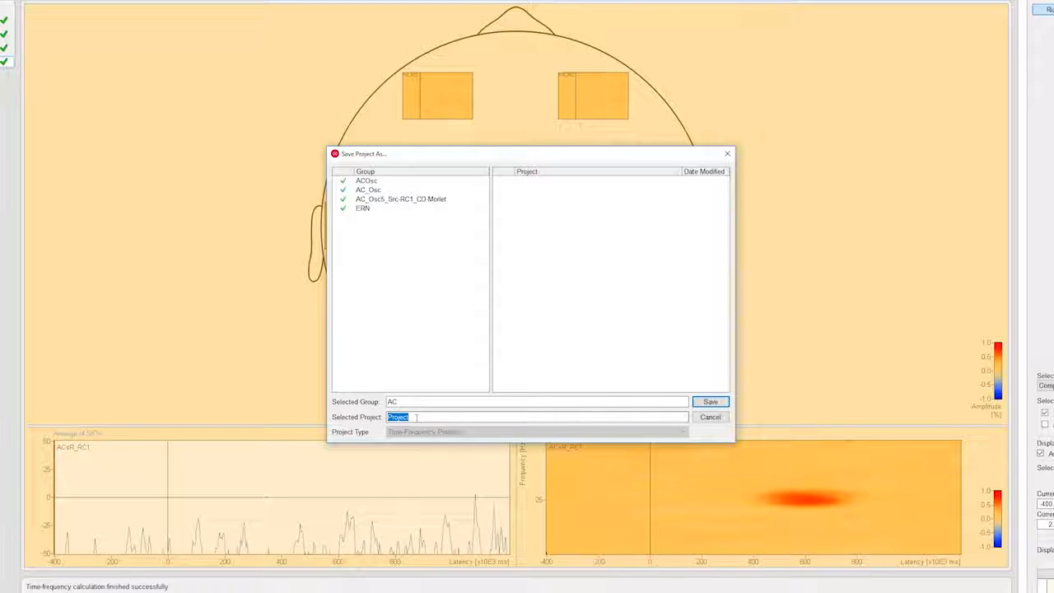
pyautogui.write('AC')
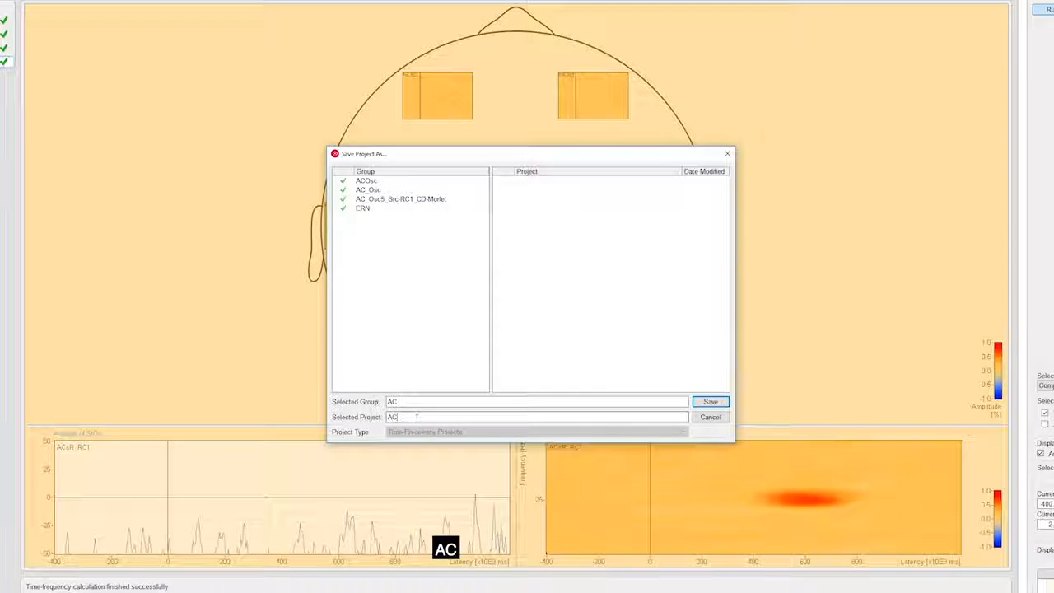
pyautogui.write('Osc5')
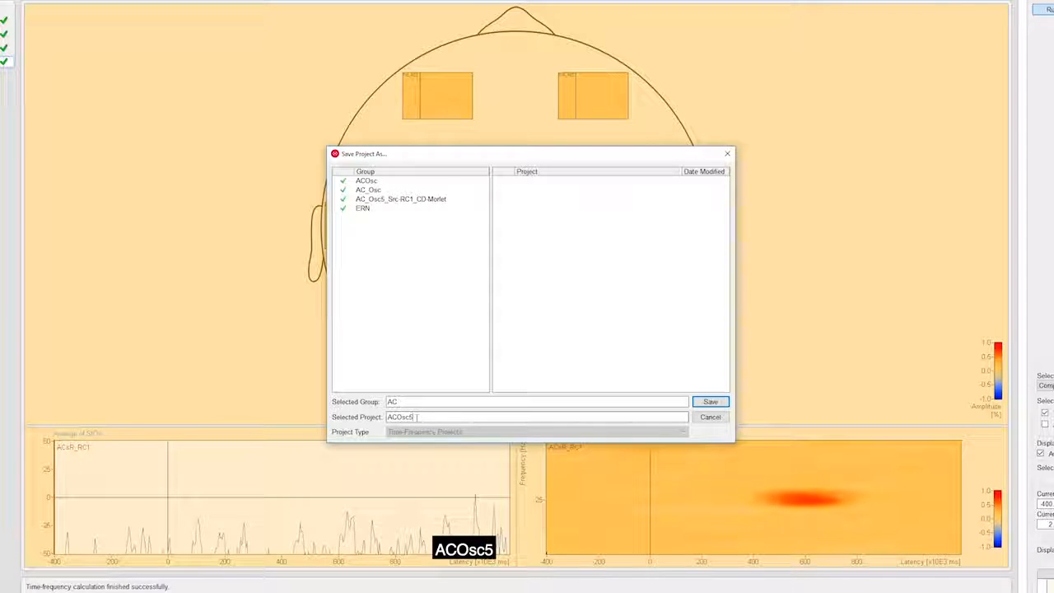
pyautogui.write('-Src-')
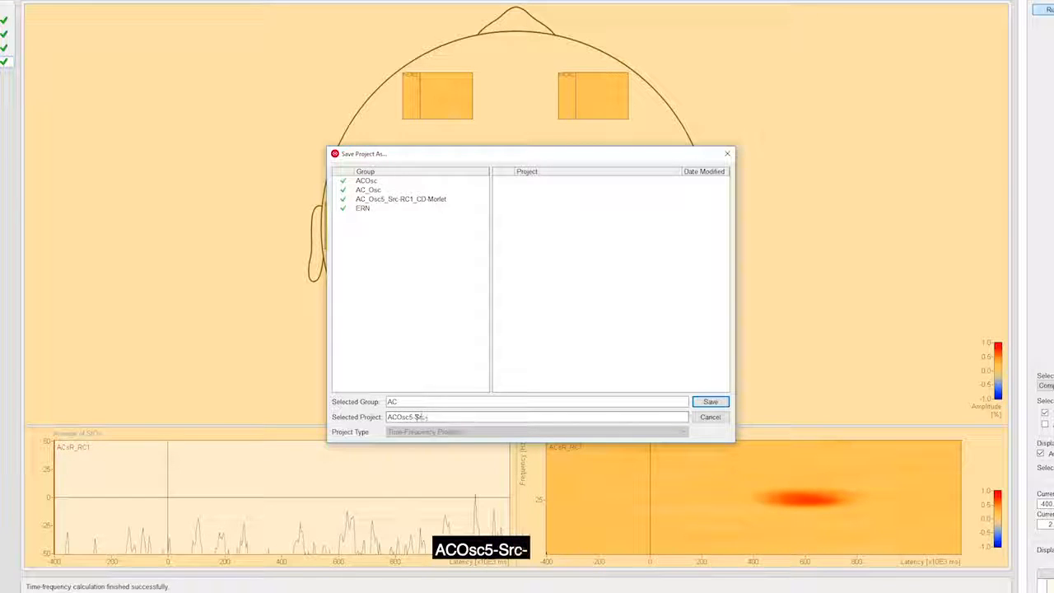
pyautogui.write('RC1')
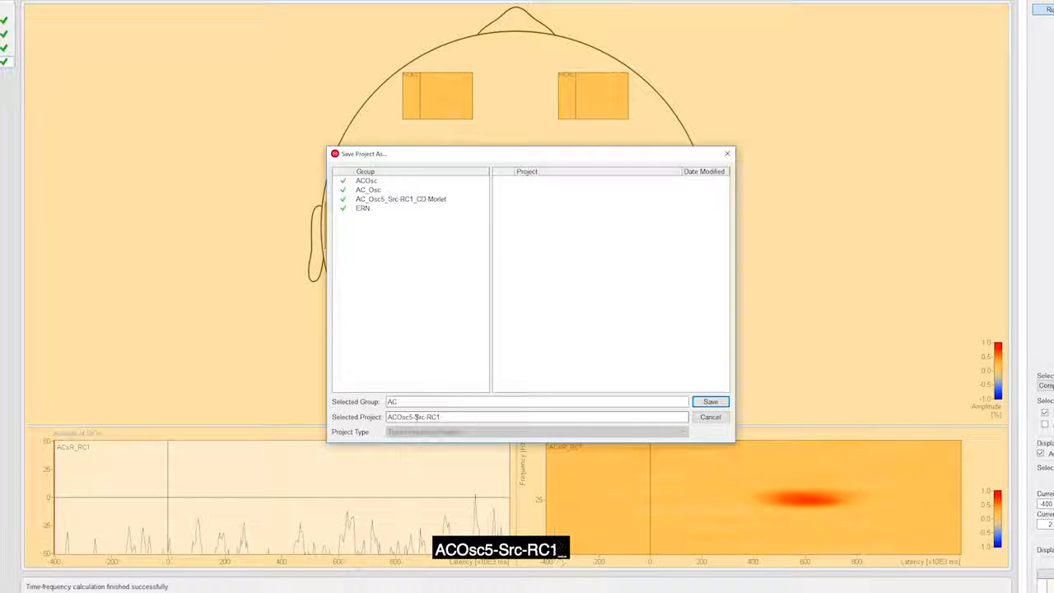
pyautogui.write('_CD-Morlet')
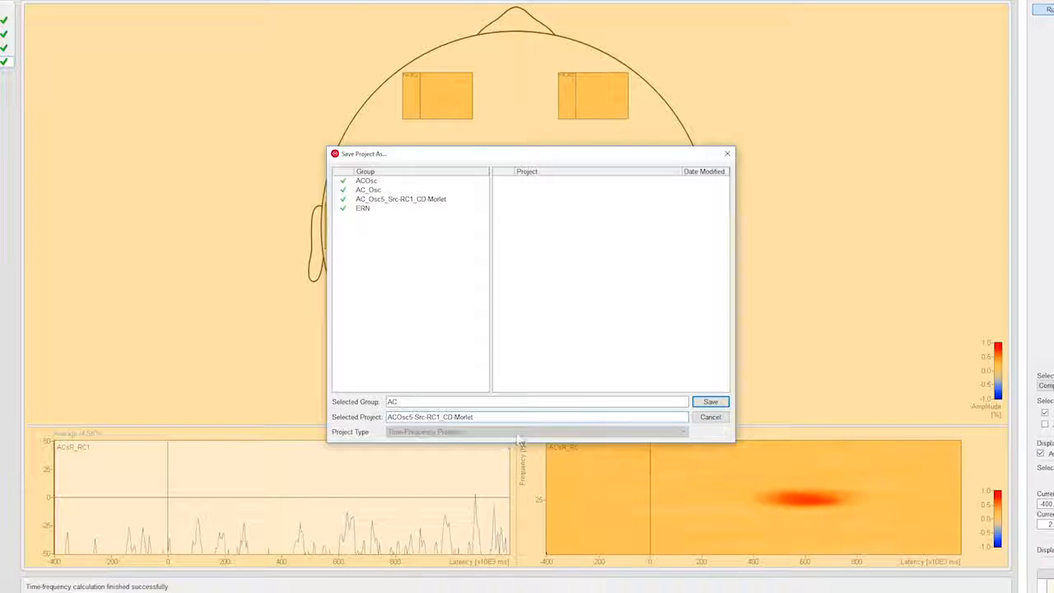
pyautogui.click(710, 402)
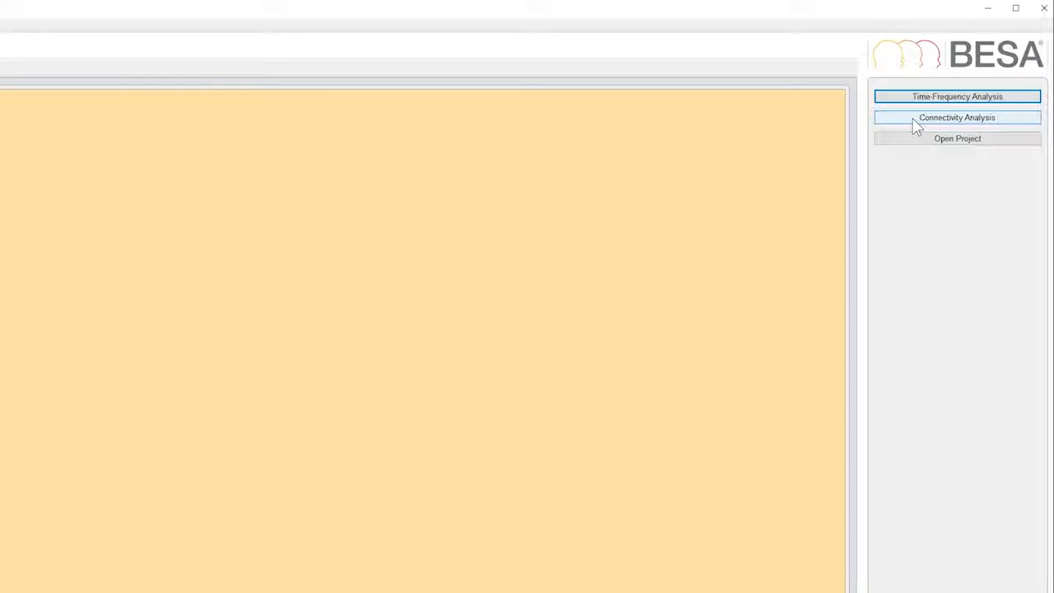
# Start a connectivity analysis with Imaginary Part of Coherency and Granger Causality added to Coherence, and proceed to data loading.
pyautogui.click(917, 125)
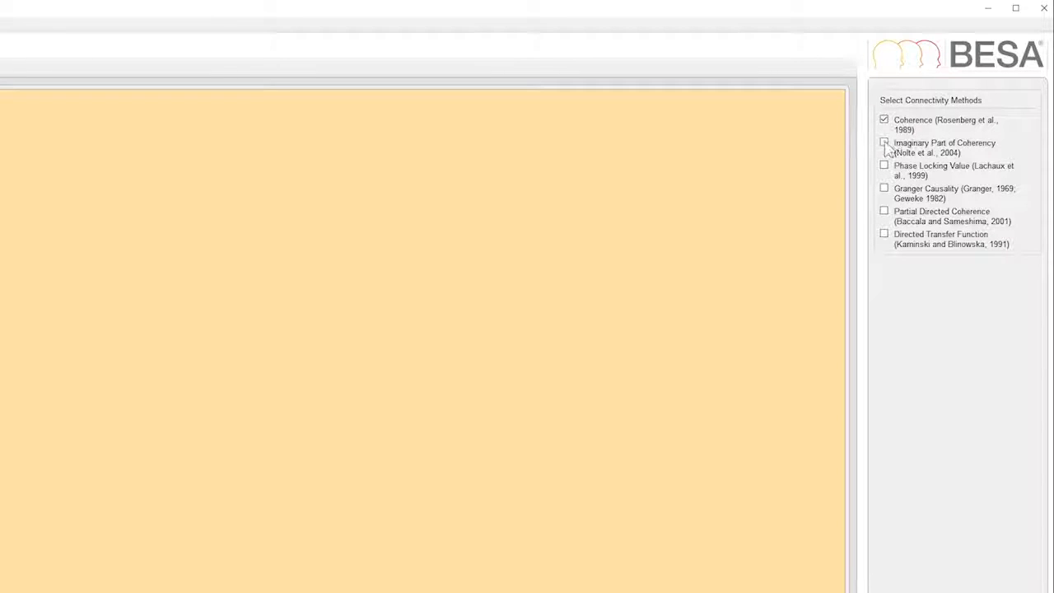
pyautogui.click(890, 151)
pyautogui.click(885, 190)
pyautogui.press('space')
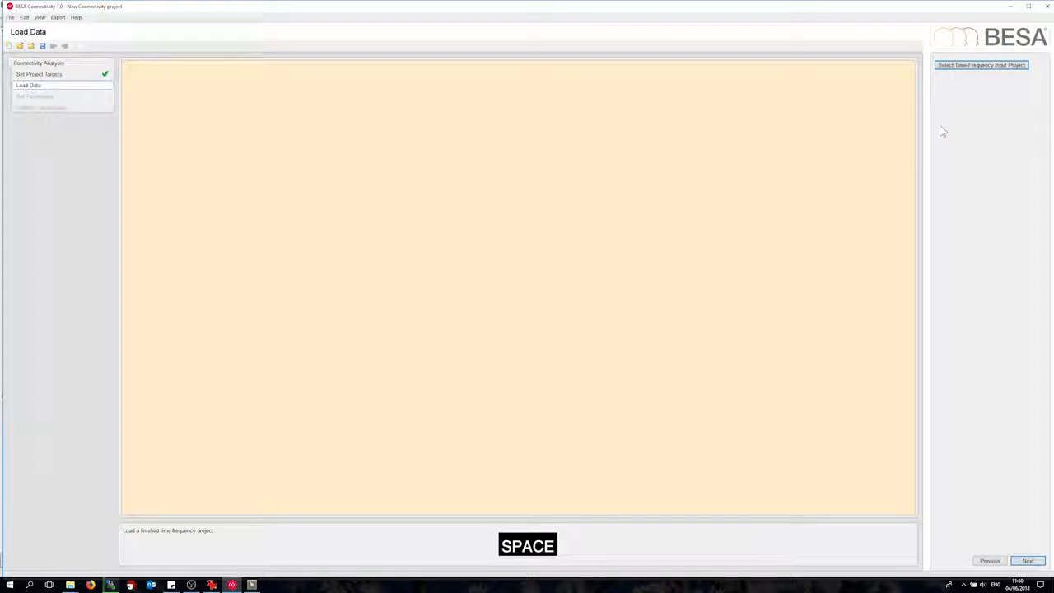
# Load the time-frequency project ACOsc5-Src-RC1_CD-Morlet from group AC as input and proceed to the parameter settings.
pyautogui.click(962, 66)
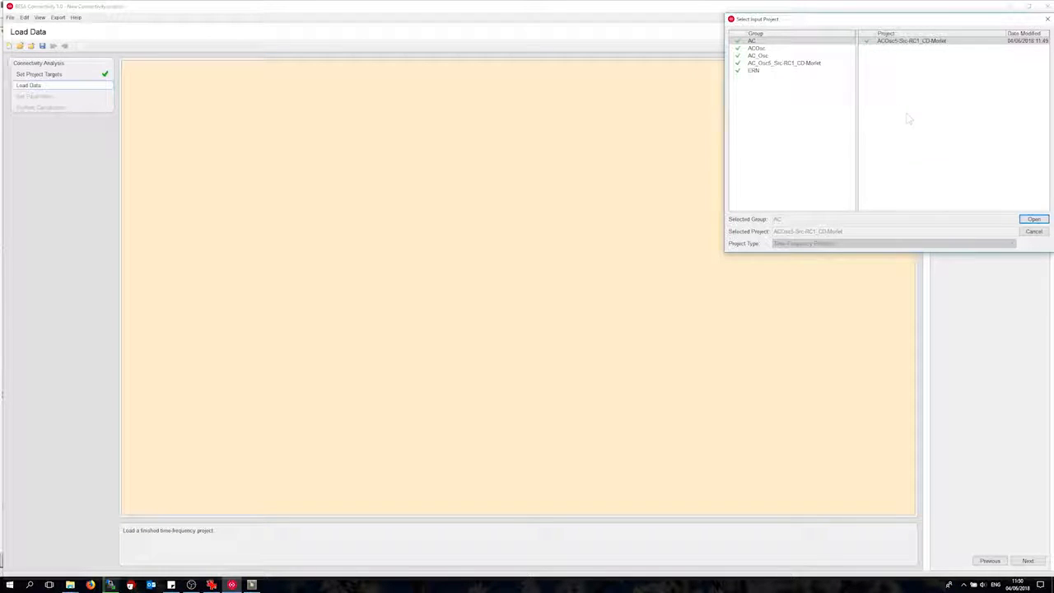
pyautogui.click(1031, 219)
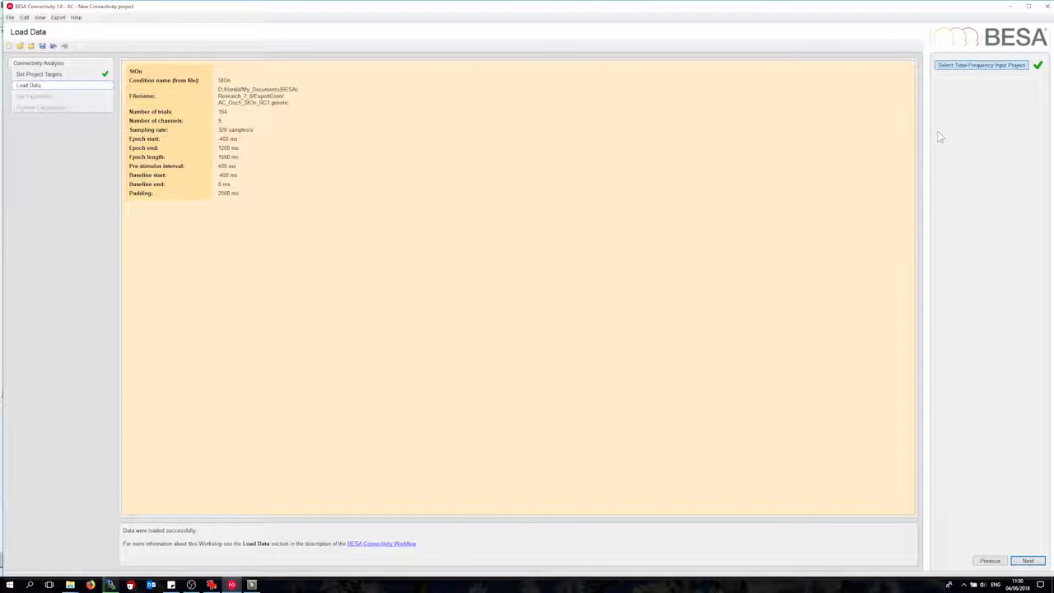
pyautogui.press('space')
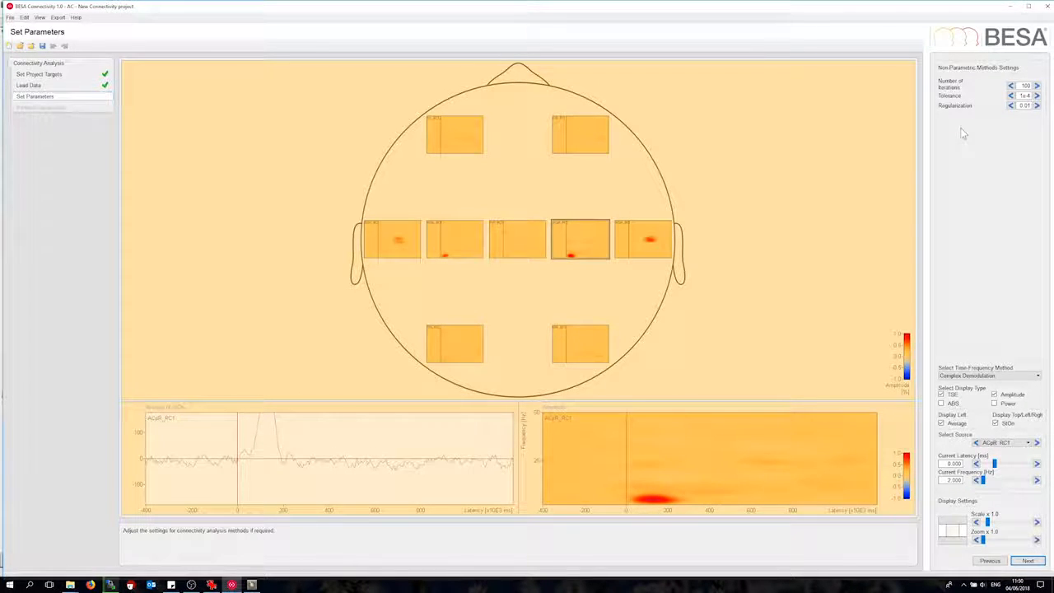
# Keep the non-parametric method settings and run the connectivity analysis with the listed options.
pyautogui.press('space')
pyautogui.click(953, 67)
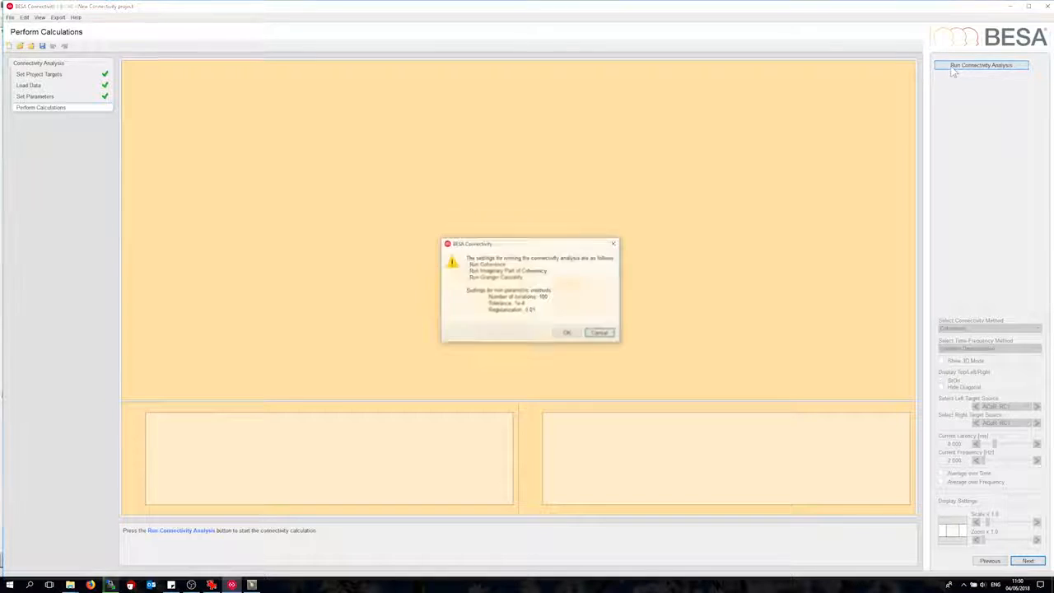
pyautogui.click(572, 334)
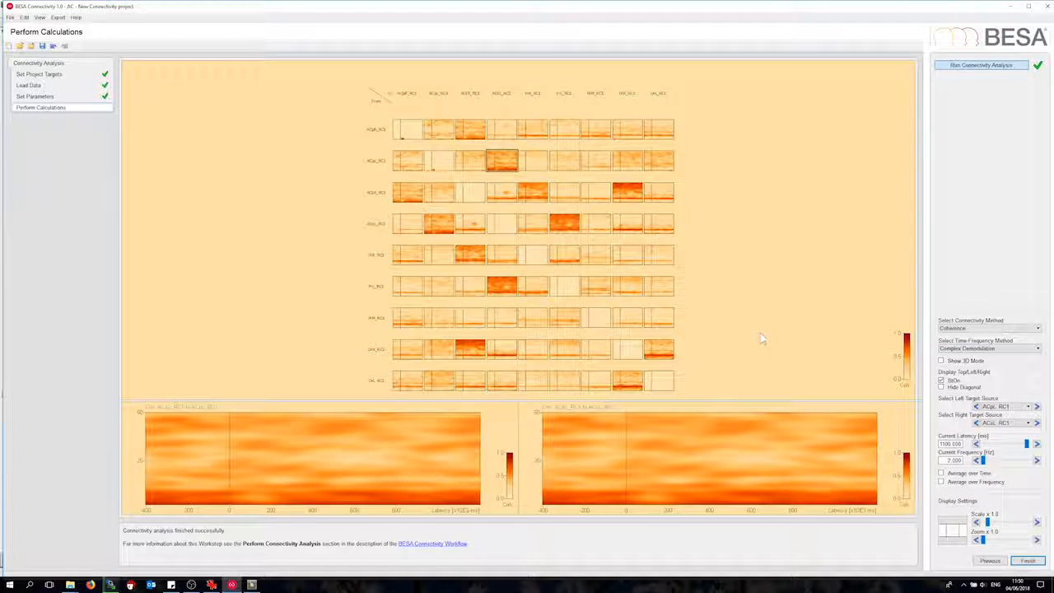
# Display the coherence results for the wavelet transform and select the matrix cell for sources ACsR and ACsL.
pyautogui.click(960, 349)
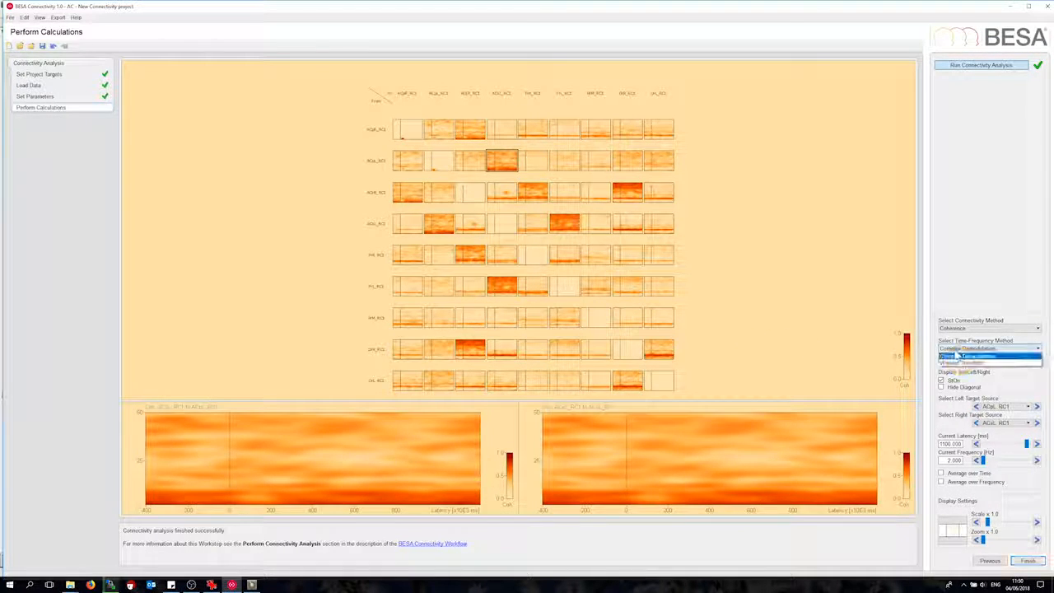
pyautogui.click(958, 364)
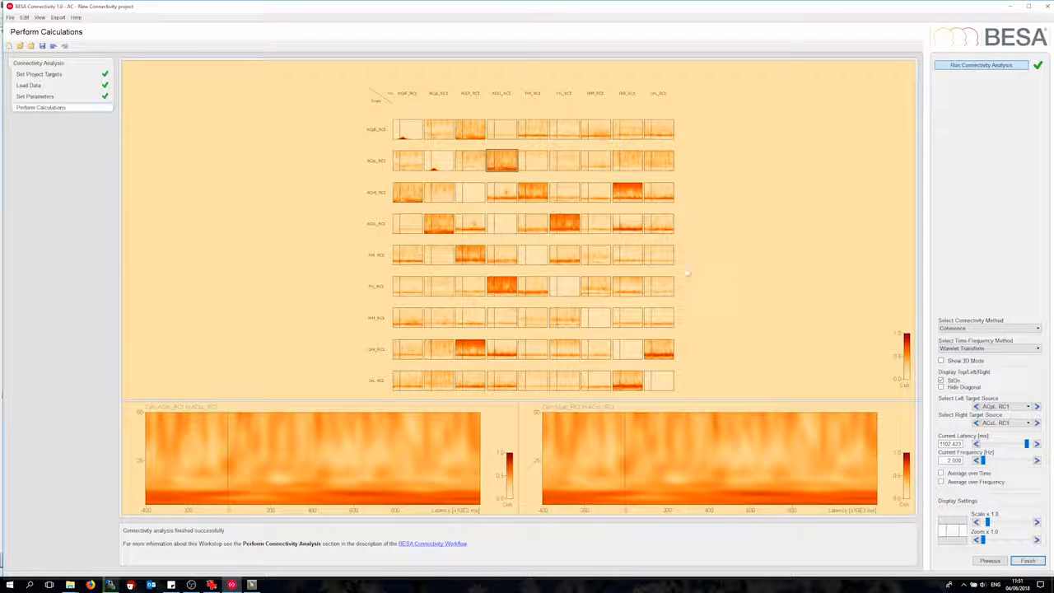
pyautogui.click(504, 196)
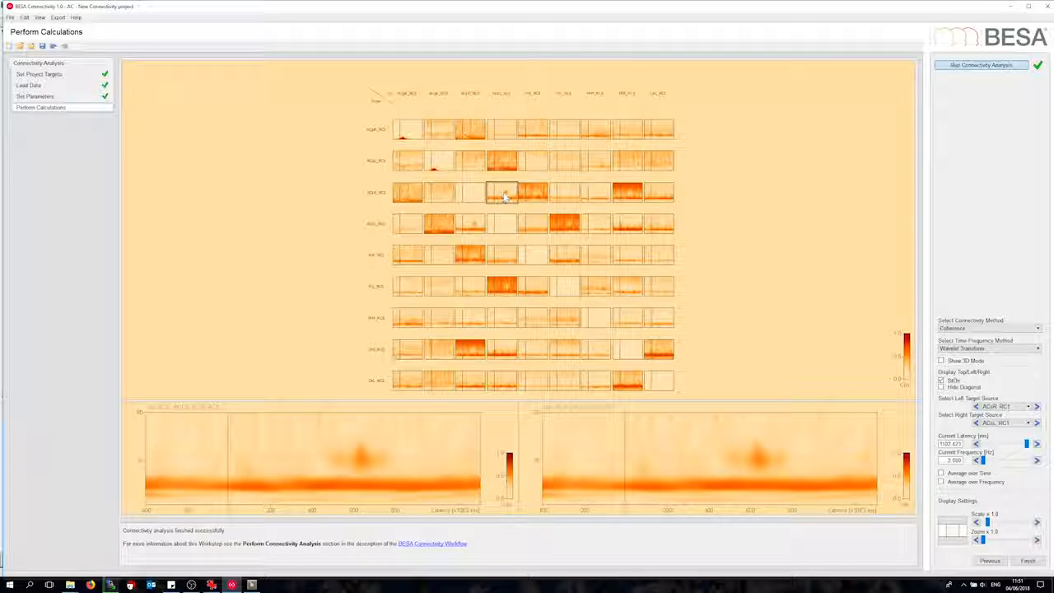
# Set the coherence cursor to about 26 Hz on the beta-range peak and show the 3D brain from above.
pyautogui.click(760, 465)
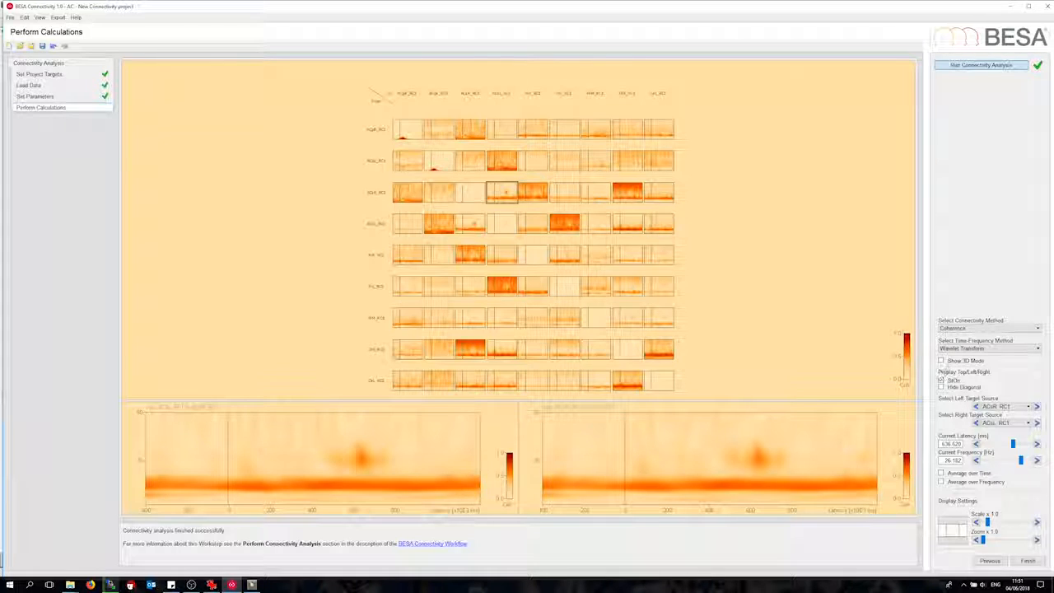
pyautogui.click(941, 361)
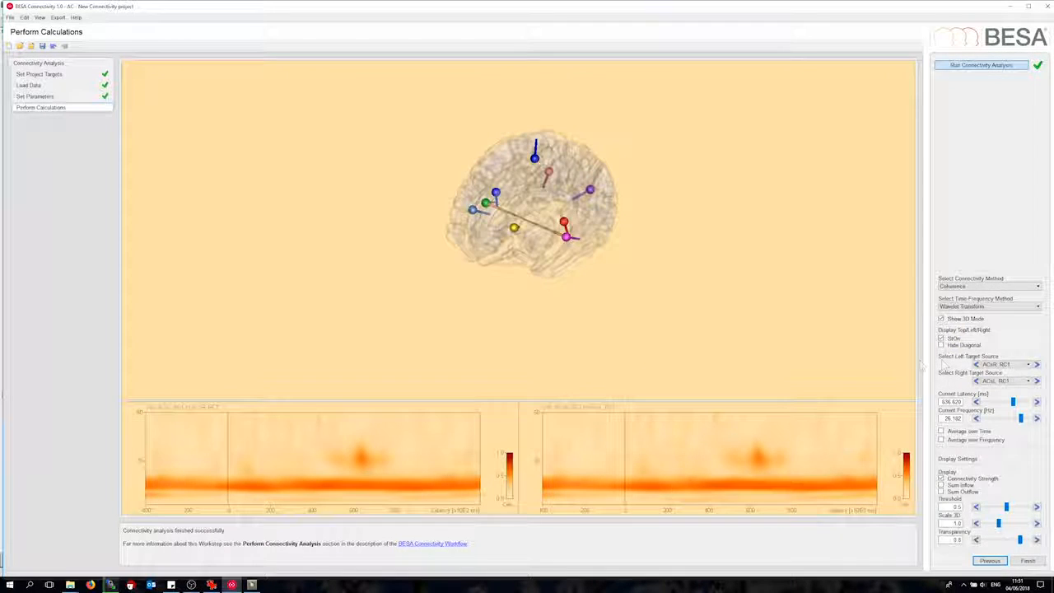
pyautogui.moveTo(616, 236); pyautogui.dragTo(511, 294)
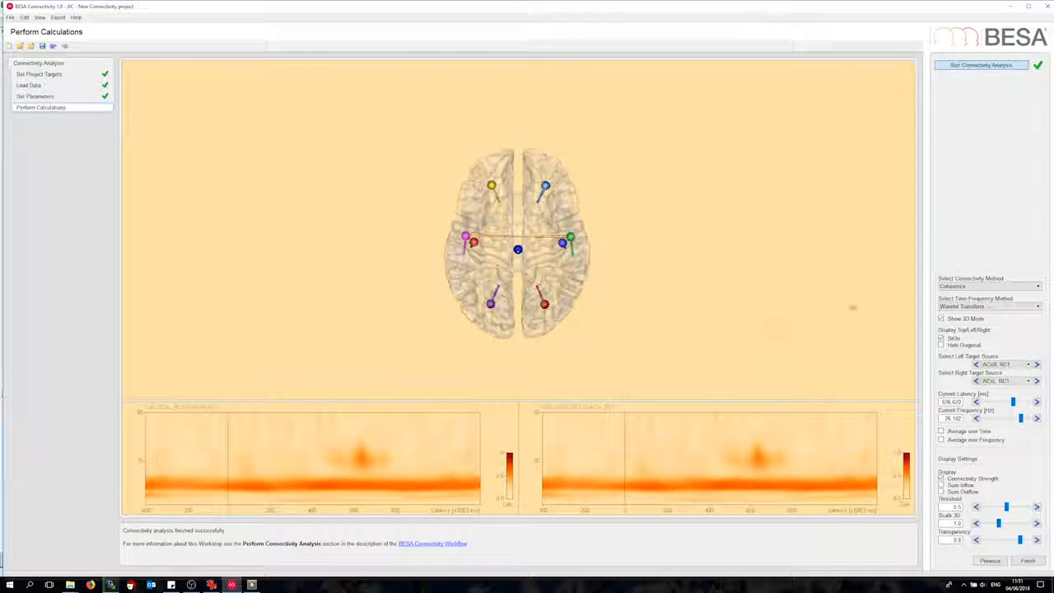
# Switch the connectivity method to Imaginary Part of Coherency and set the threshold to 0.3 and the 3D scale to 2.5.
pyautogui.click(980, 286)
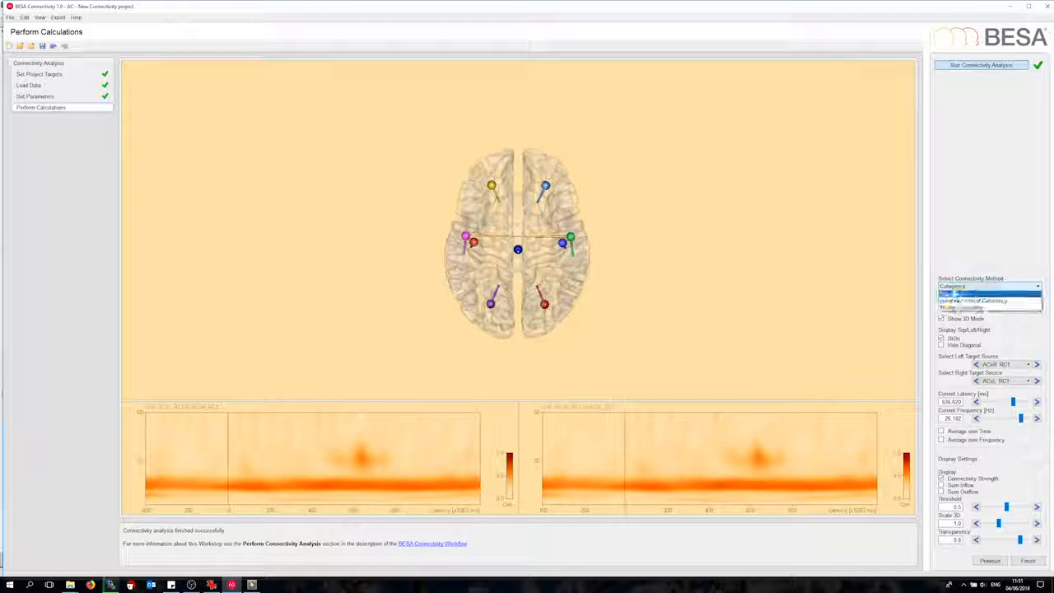
pyautogui.click(956, 301)
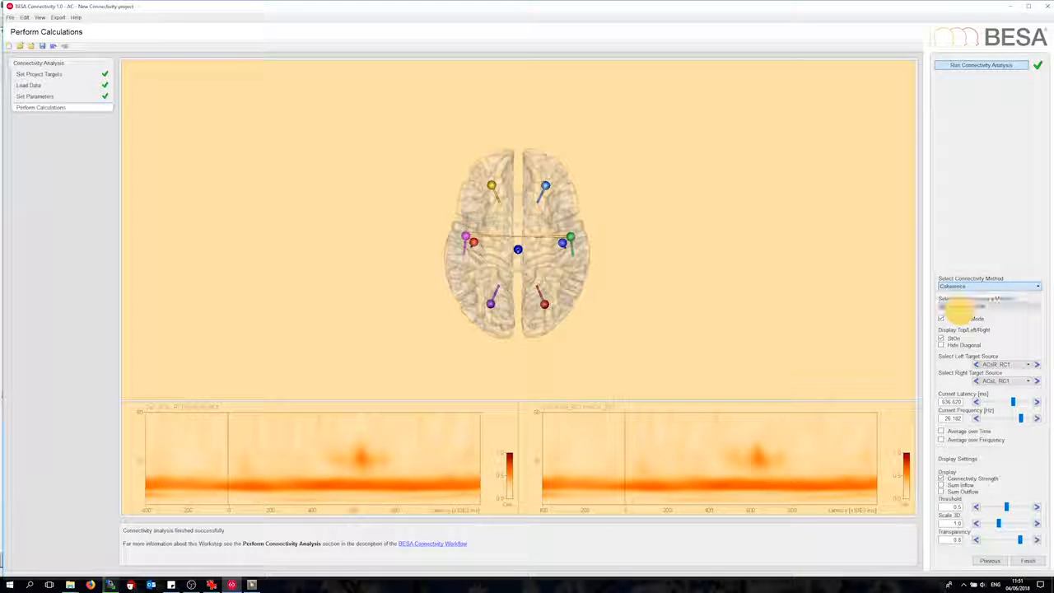
pyautogui.click(977, 508)
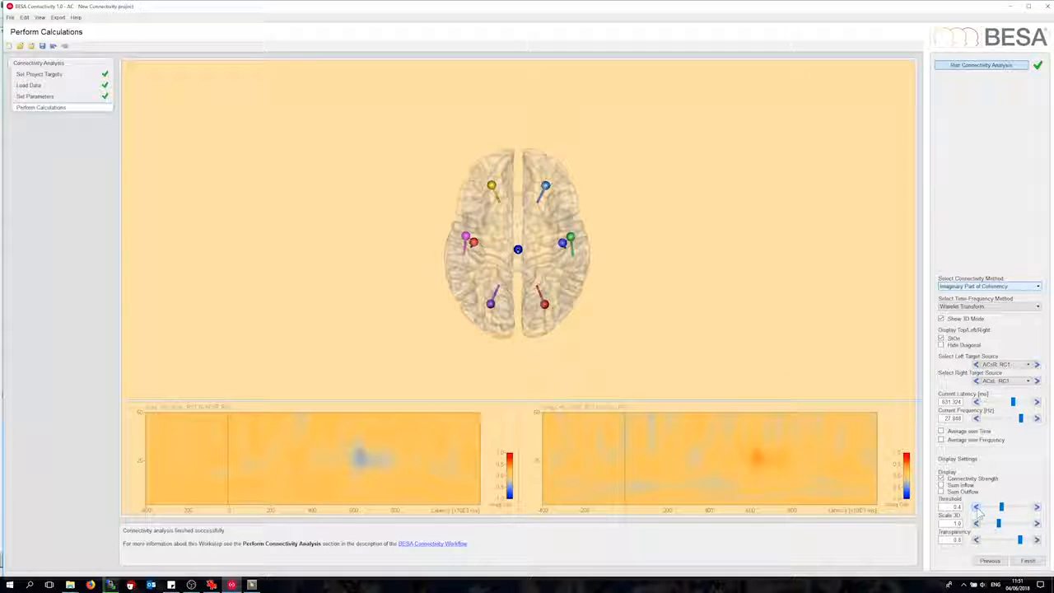
pyautogui.click(977, 509)
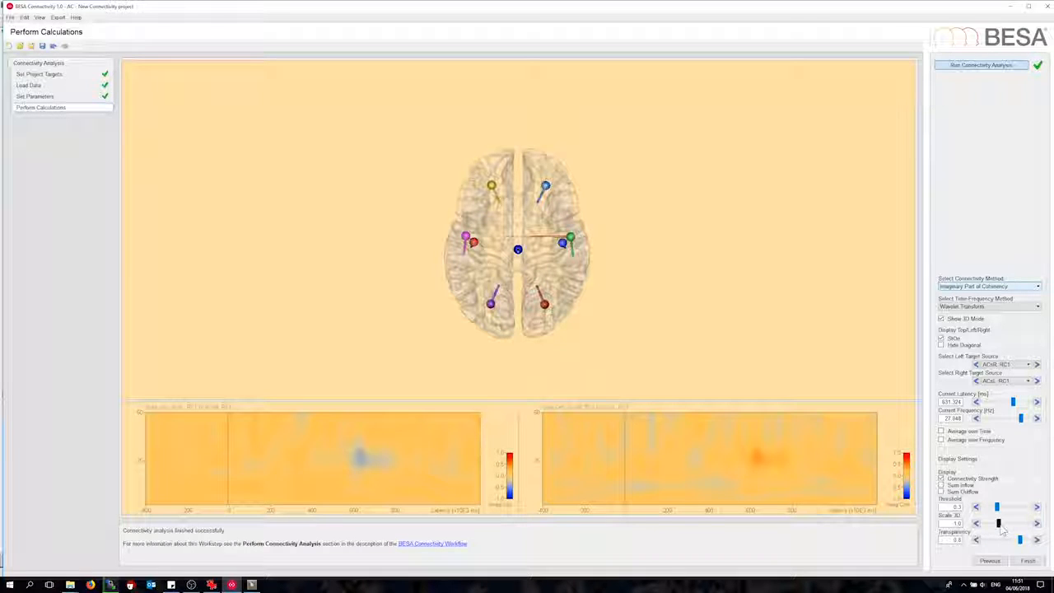
pyautogui.click(1001, 525)
pyautogui.moveTo(1004, 528); pyautogui.dragTo(1021, 524)
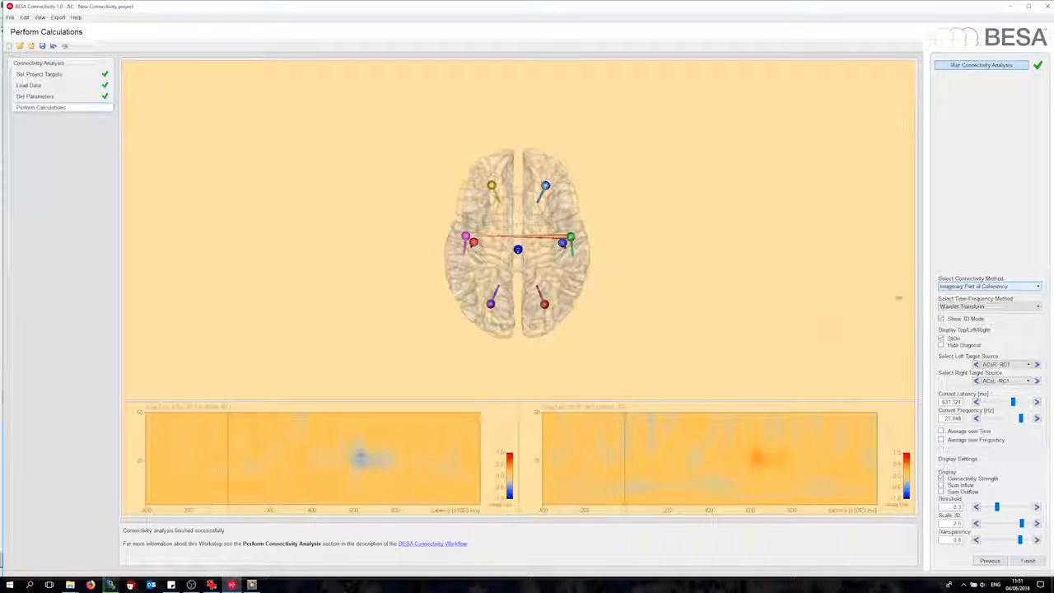
# Switch the connectivity method to Granger Causality and show its matrix view with the display scale at about x 3.6.
pyautogui.click(955, 289)
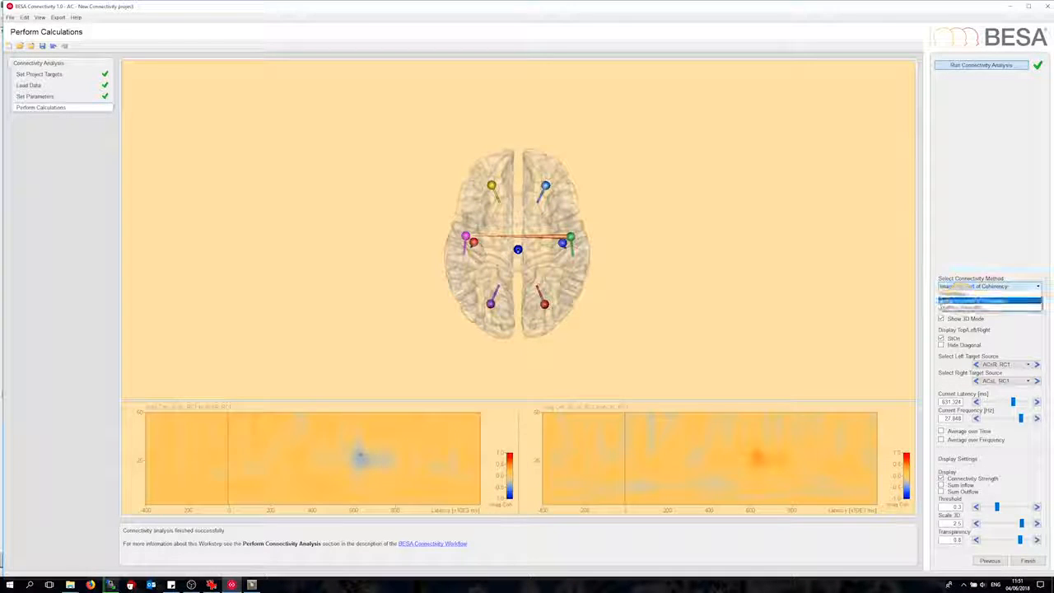
pyautogui.click(960, 302)
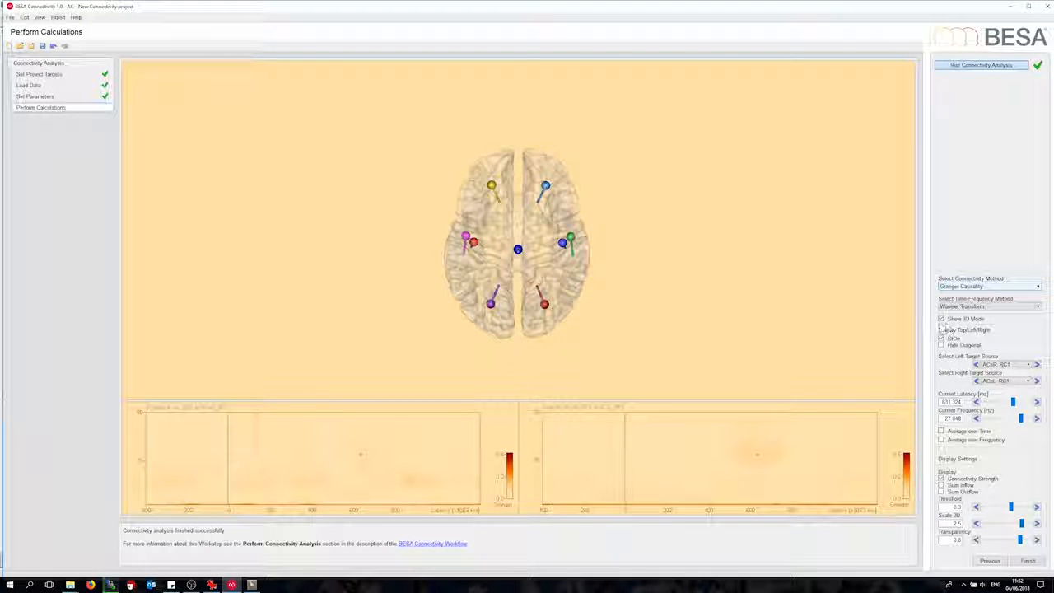
pyautogui.click(942, 319)
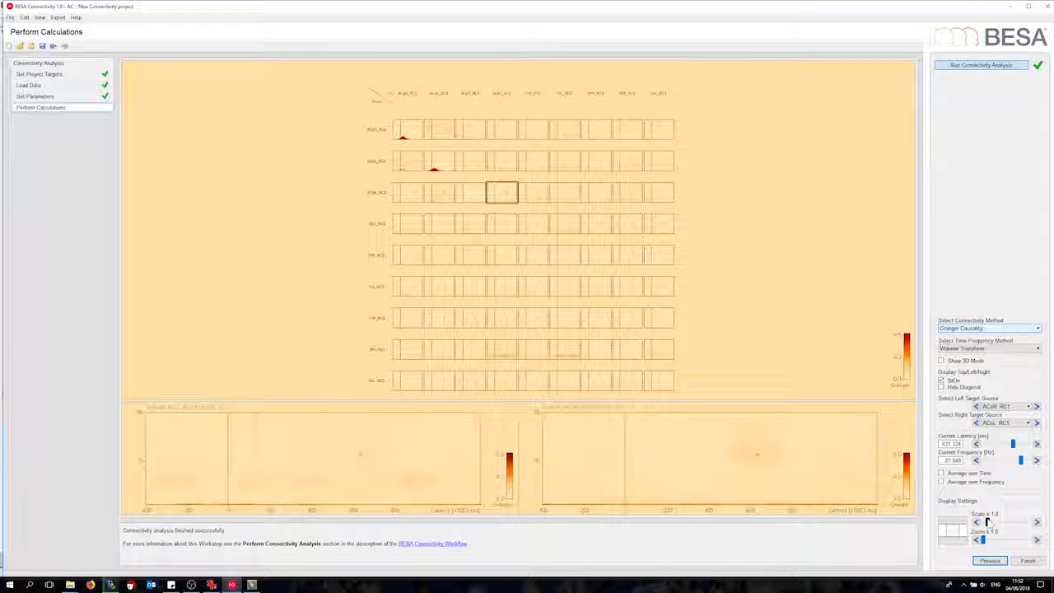
pyautogui.moveTo(991, 522); pyautogui.dragTo(1002, 525)
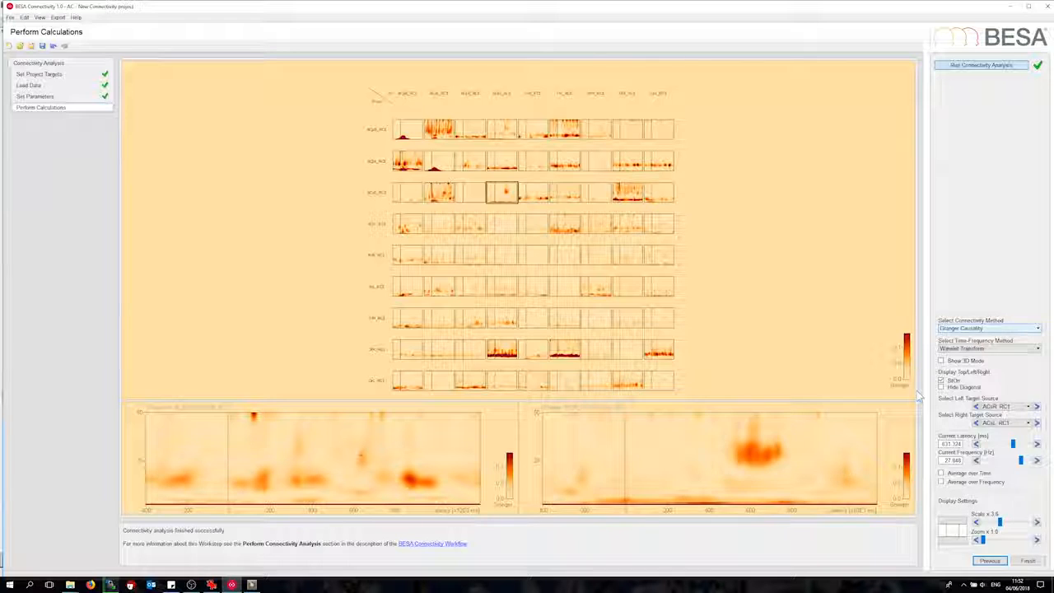
# Return to the 3D brain display for Granger Causality and lower the threshold to 0.1.
pyautogui.click(941, 361)
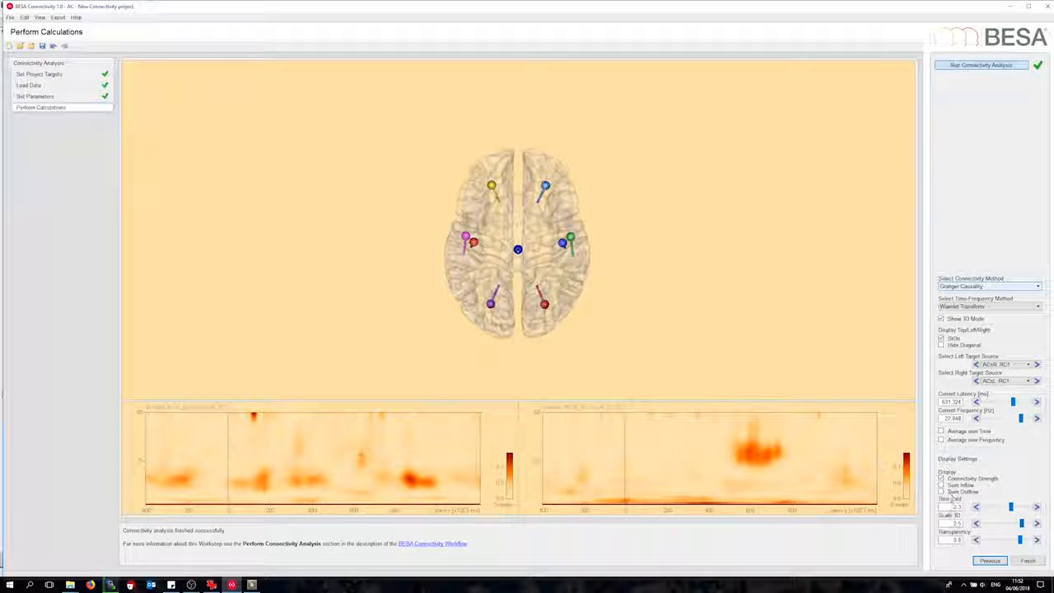
pyautogui.click(977, 507)
pyautogui.click(977, 508)
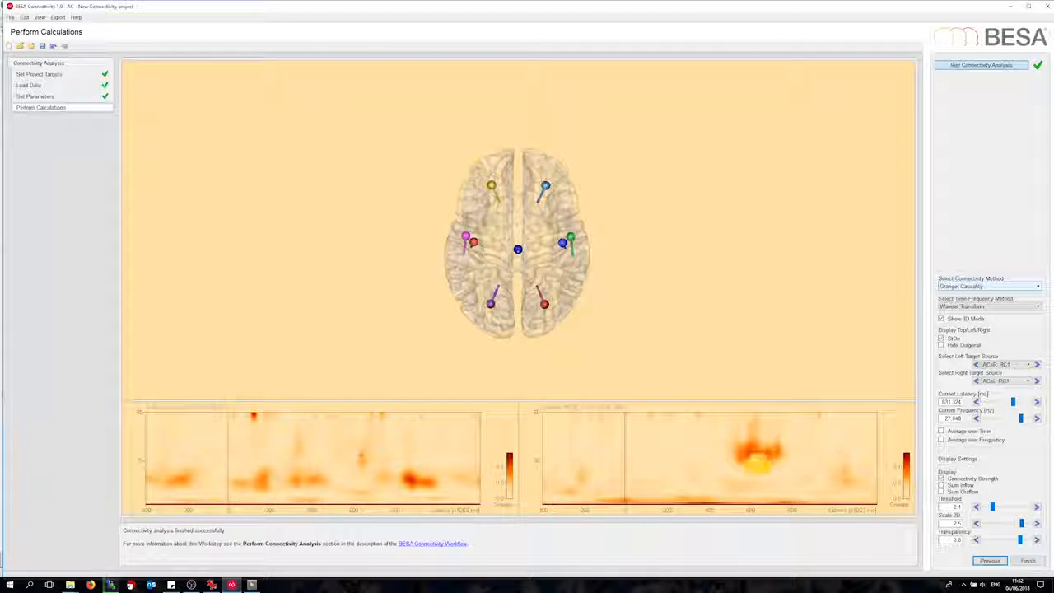
# Set the cursor on the Granger peak at about 28 Hz, raise the 3D scale to 3.0 and inspect the connection up close.
pyautogui.click(751, 458)
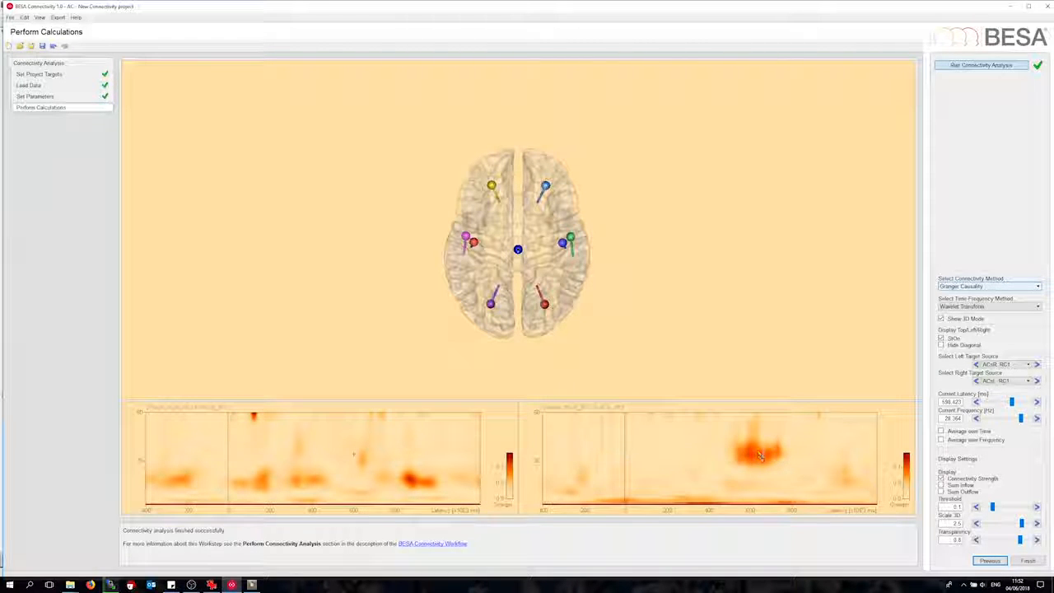
pyautogui.click(1036, 524)
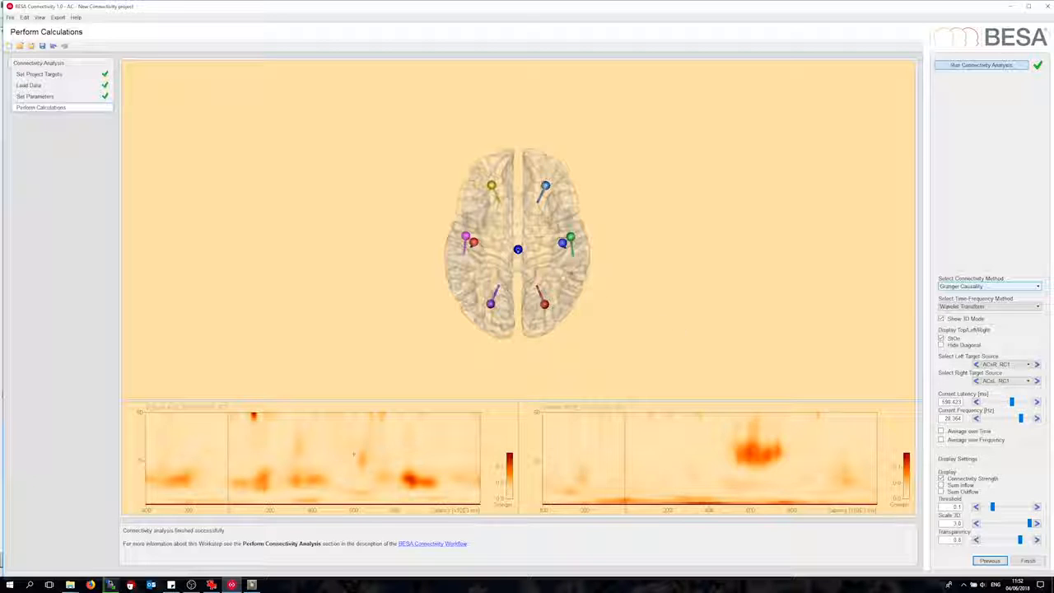
pyautogui.scroll(5, 564, 284)
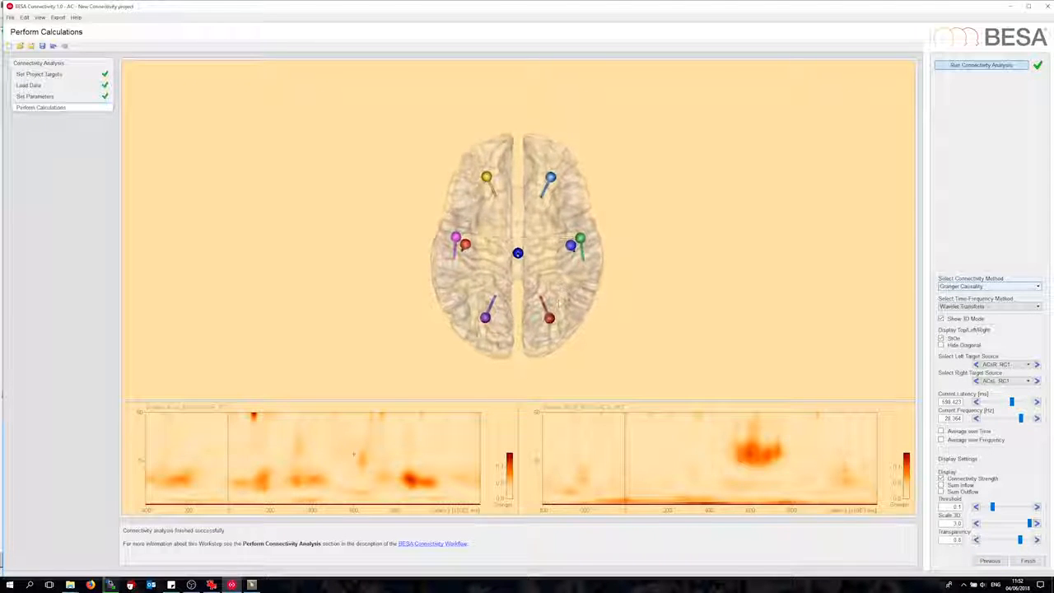
pyautogui.scroll(2, 562, 324)
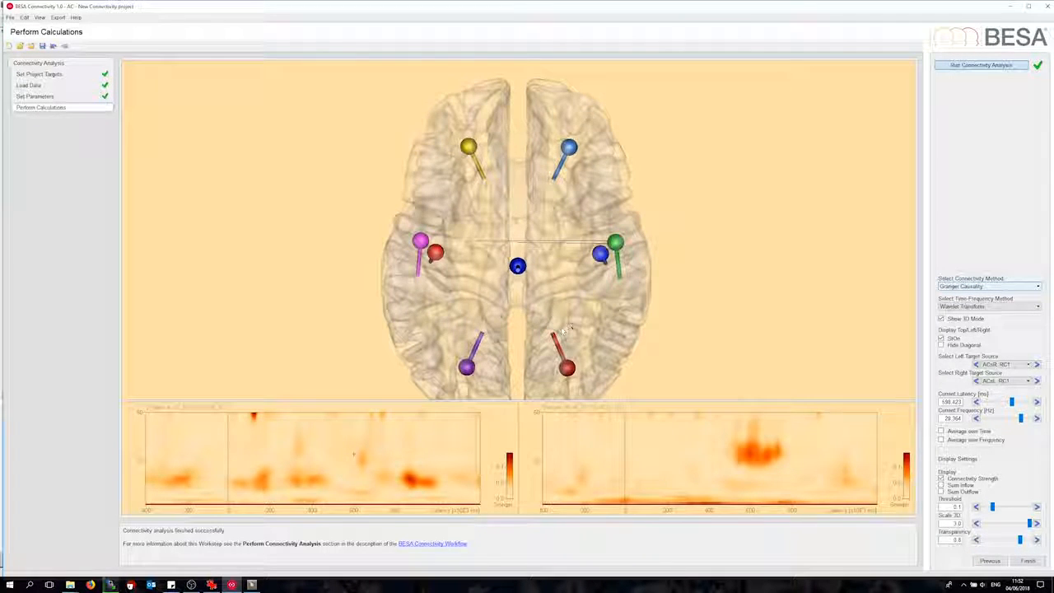
pyautogui.moveTo(609, 320); pyautogui.dragTo(608, 316)
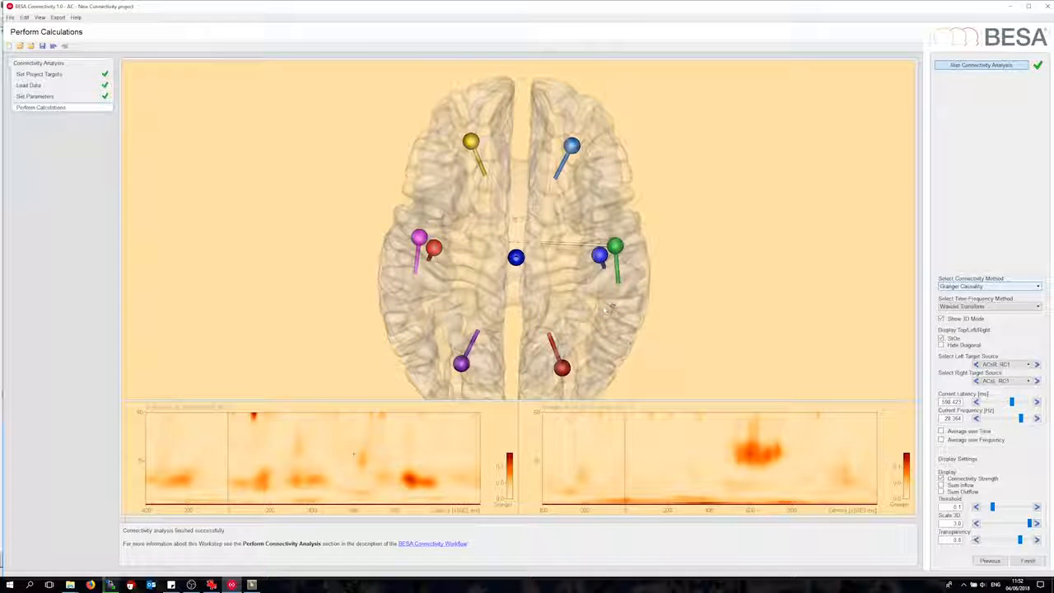